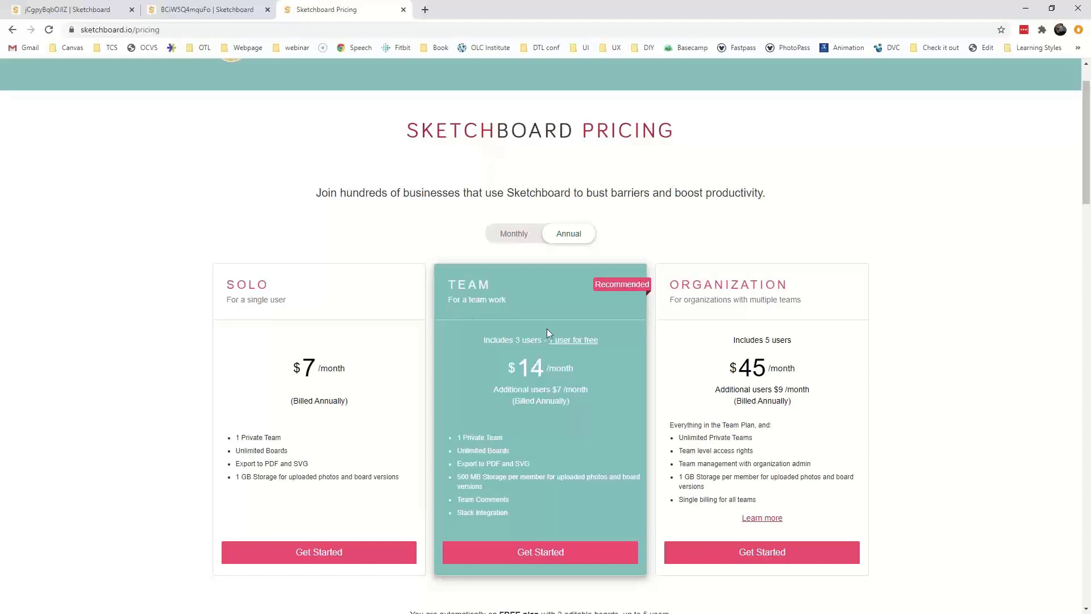
Compare monthly and annual prices, leave annual billing selected, and scroll down toward Compare Plans.
{"action": "left_click", "coordinate": [517, 239]}
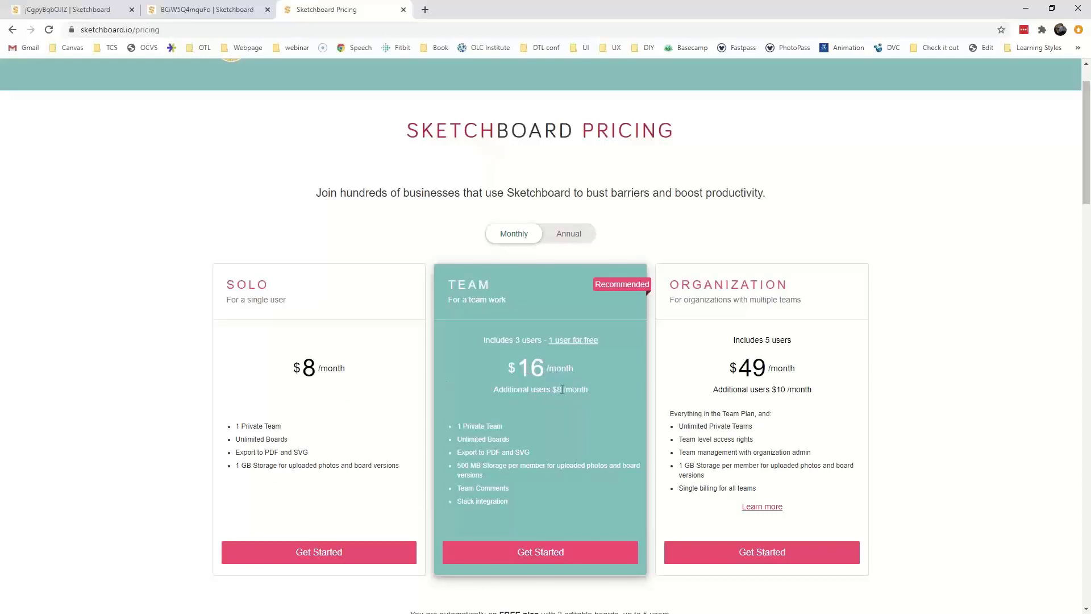
{"action": "left_click", "coordinate": [571, 240]}
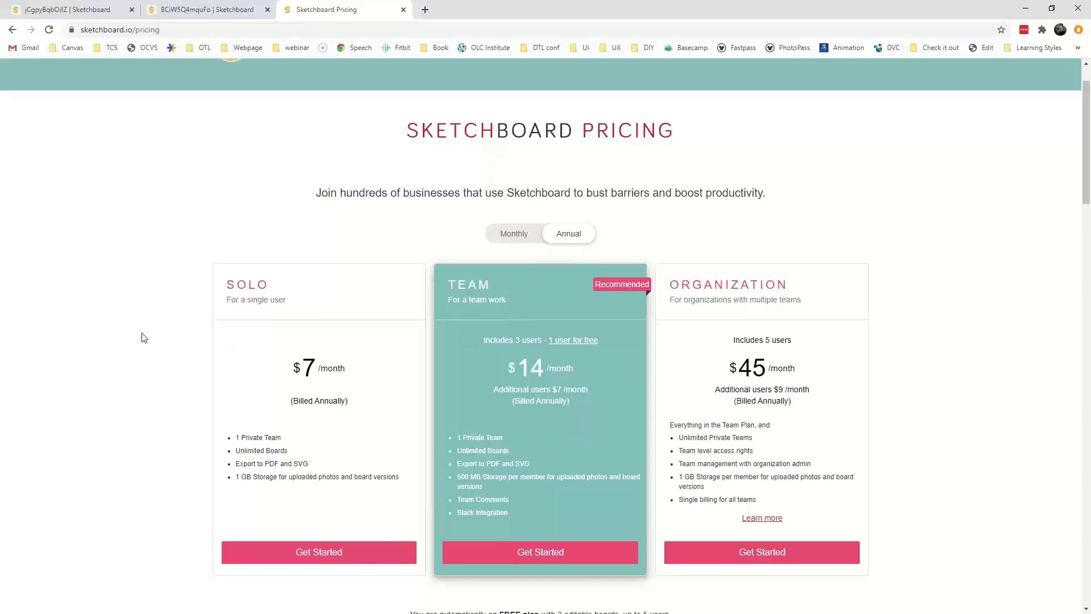
{"action": "scroll", "coordinate": [145, 338], "scroll_direction": "down", "scroll_amount": 15}
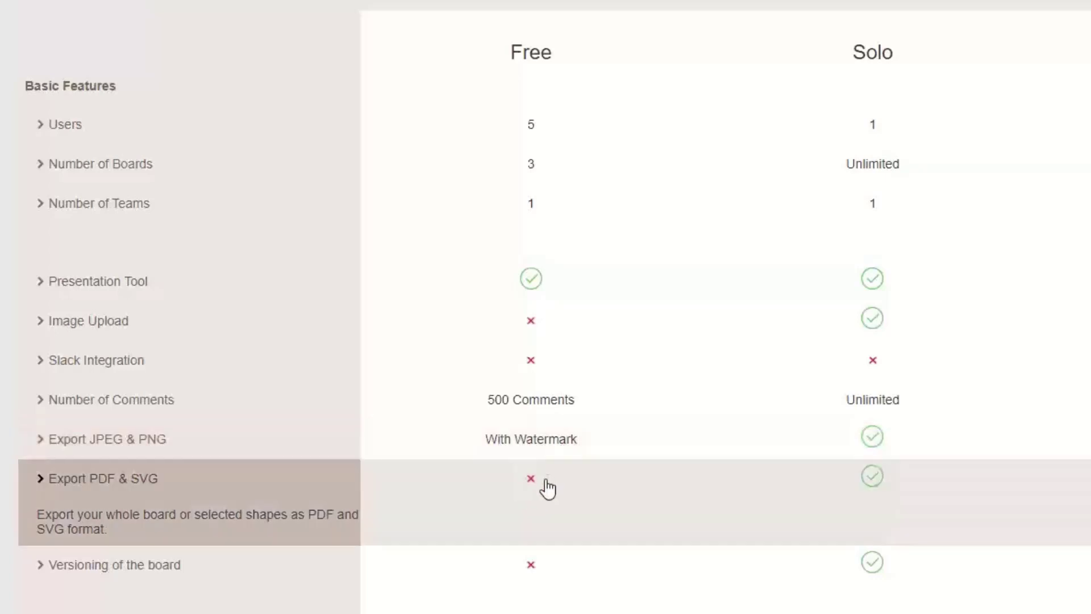
Collapse the Export PDF & SVG details, browse the Compare Plans table, then return to the board tab.
{"action": "left_click", "coordinate": [158, 488]}
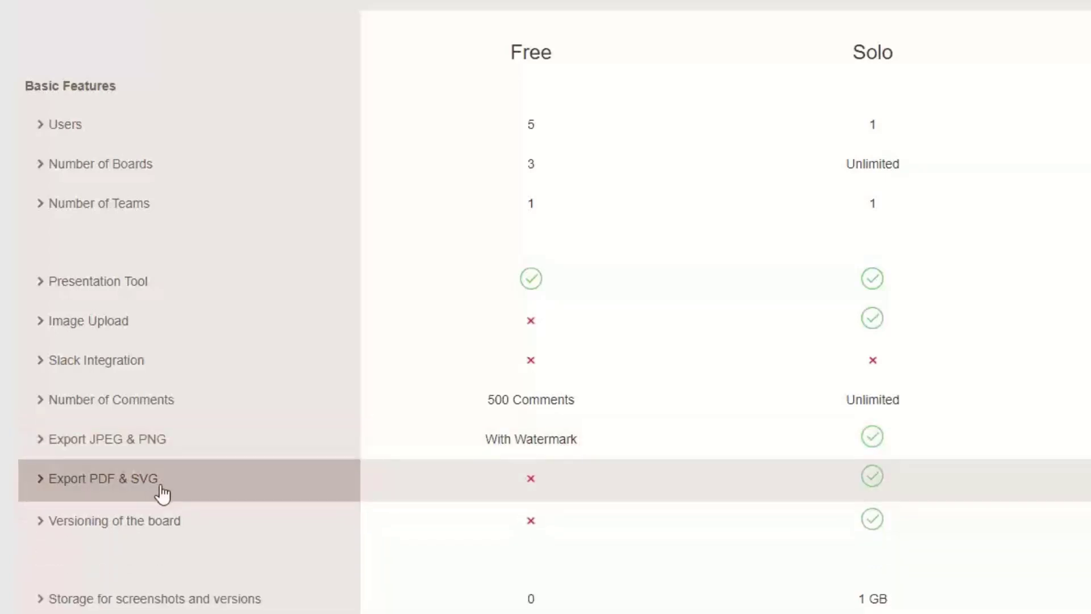
{"action": "scroll", "coordinate": [643, 529], "scroll_direction": "down", "scroll_amount": 10}
{"action": "scroll", "coordinate": [639, 540], "scroll_direction": "up", "scroll_amount": 7}
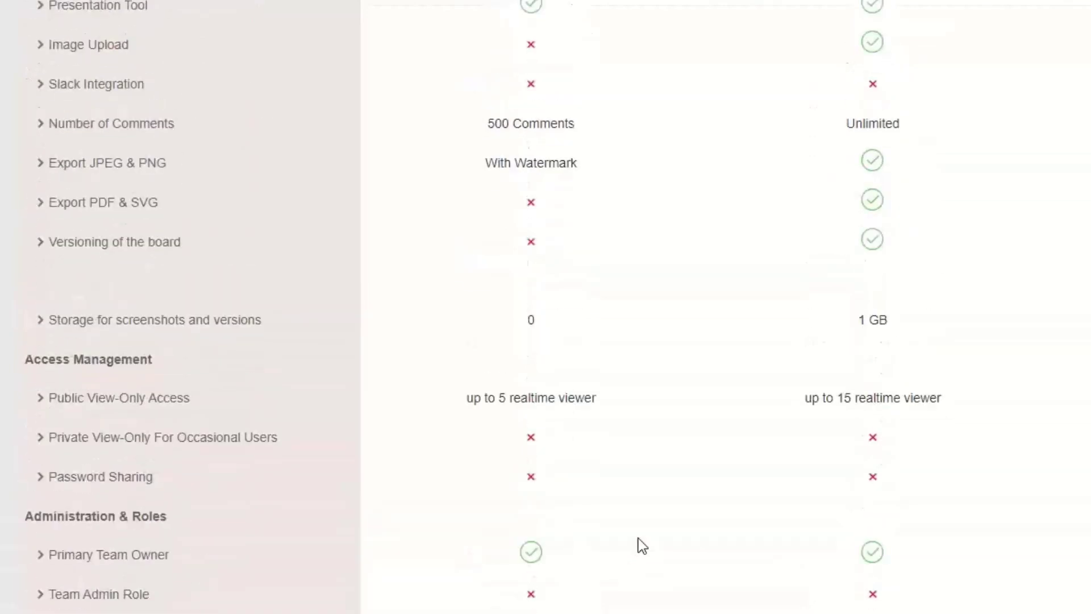
{"action": "scroll", "coordinate": [786, 426], "scroll_direction": "up", "scroll_amount": 4}
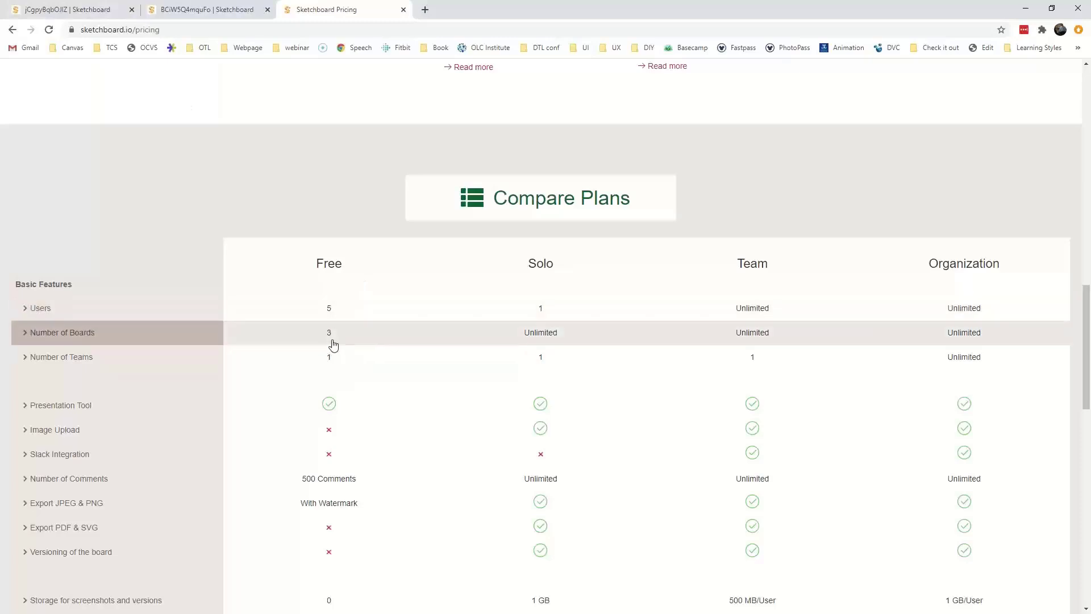
{"action": "scroll", "coordinate": [332, 350], "scroll_direction": "down", "scroll_amount": 3}
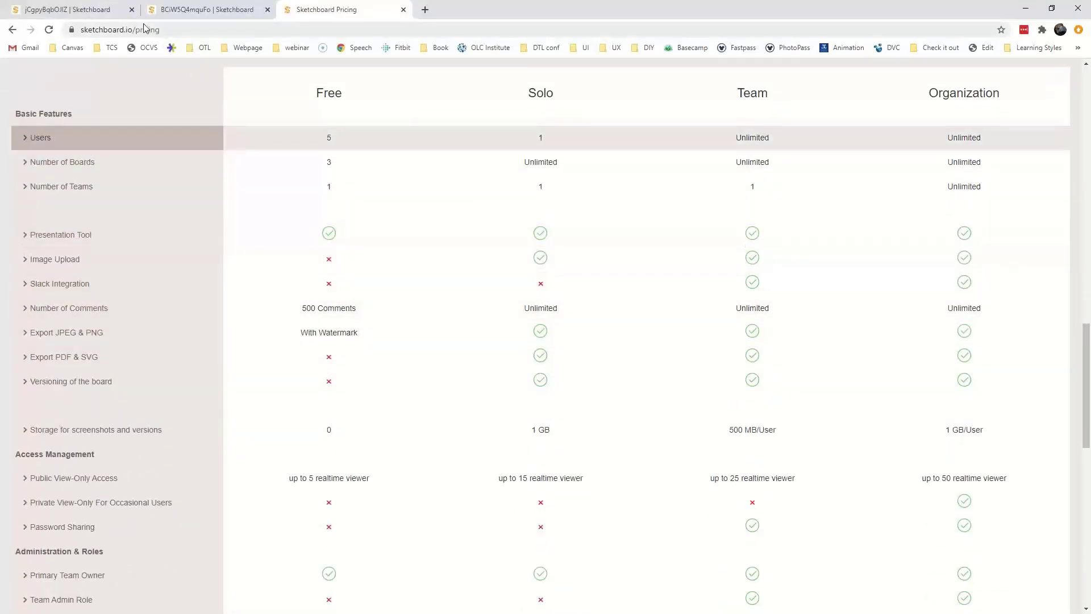
{"action": "left_click", "coordinate": [101, 12]}
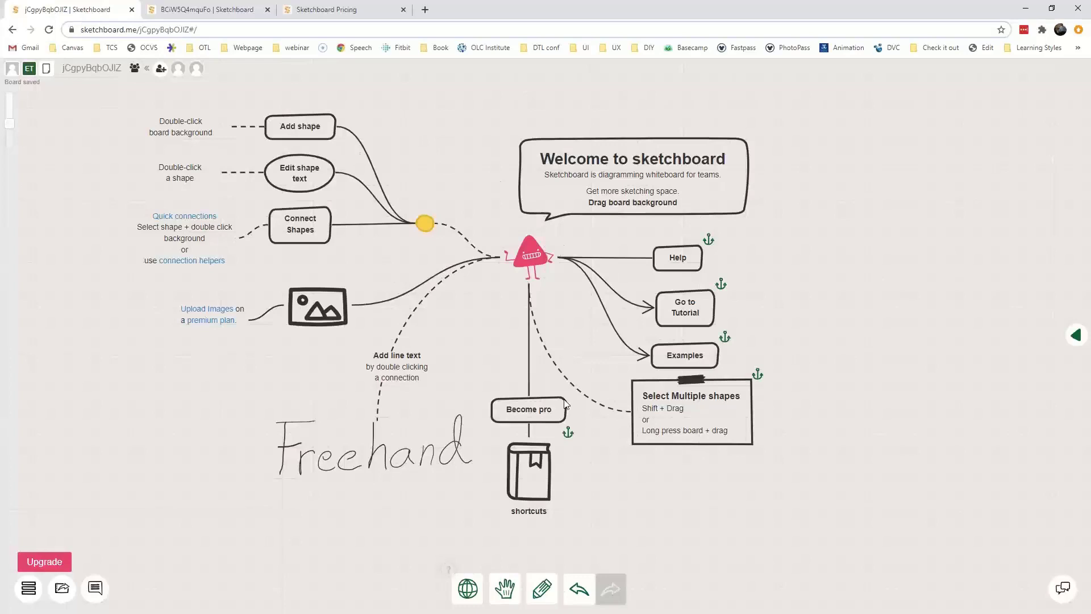
Nudge the pink monster, then pan and zoom out so the welcome diagram sits small.
{"action": "left_click", "coordinate": [535, 259]}
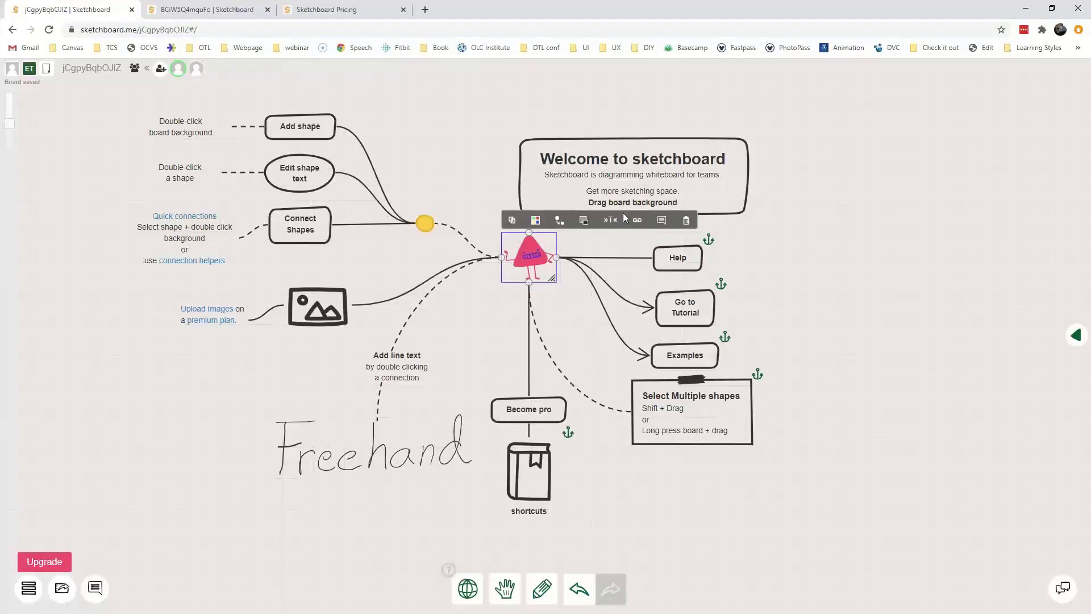
{"action": "mouse_move", "coordinate": [532, 248]}
{"action": "left_mouse_down"}
{"action": "mouse_move", "coordinate": [481, 167]}
{"action": "mouse_move", "coordinate": [650, 187]}
{"action": "mouse_move", "coordinate": [490, 235]}
{"action": "mouse_move", "coordinate": [559, 289]}
{"action": "mouse_move", "coordinate": [536, 246]}
{"action": "mouse_move", "coordinate": [514, 326]}
{"action": "mouse_move", "coordinate": [417, 318]}
{"action": "mouse_move", "coordinate": [602, 257]}
{"action": "mouse_move", "coordinate": [531, 256]}
{"action": "mouse_move", "coordinate": [482, 176]}
{"action": "mouse_move", "coordinate": [532, 261]}
{"action": "left_mouse_up"}
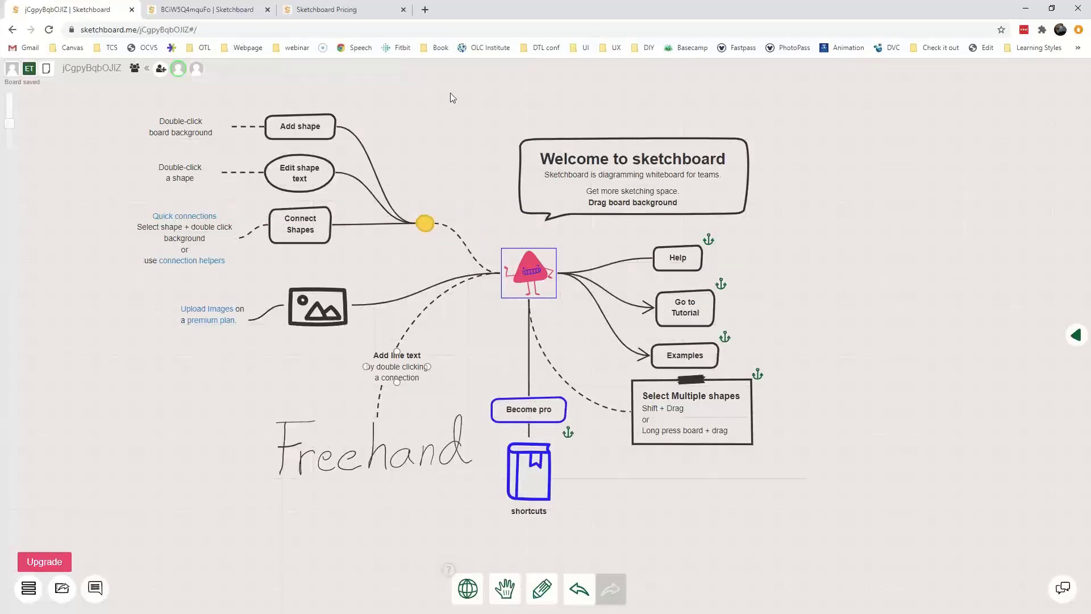
{"action": "mouse_move", "coordinate": [453, 97]}
{"action": "left_mouse_down"}
{"action": "mouse_move", "coordinate": [451, 139]}
{"action": "mouse_move", "coordinate": [460, 111]}
{"action": "left_mouse_up"}
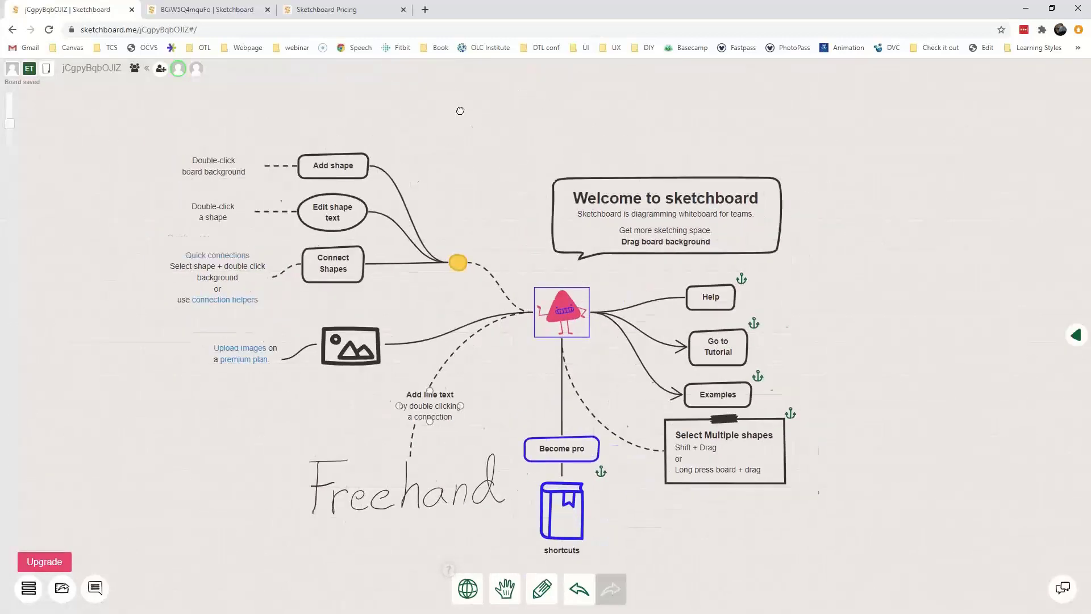
{"action": "scroll", "coordinate": [483, 200], "scroll_direction": "down", "scroll_amount": 5}
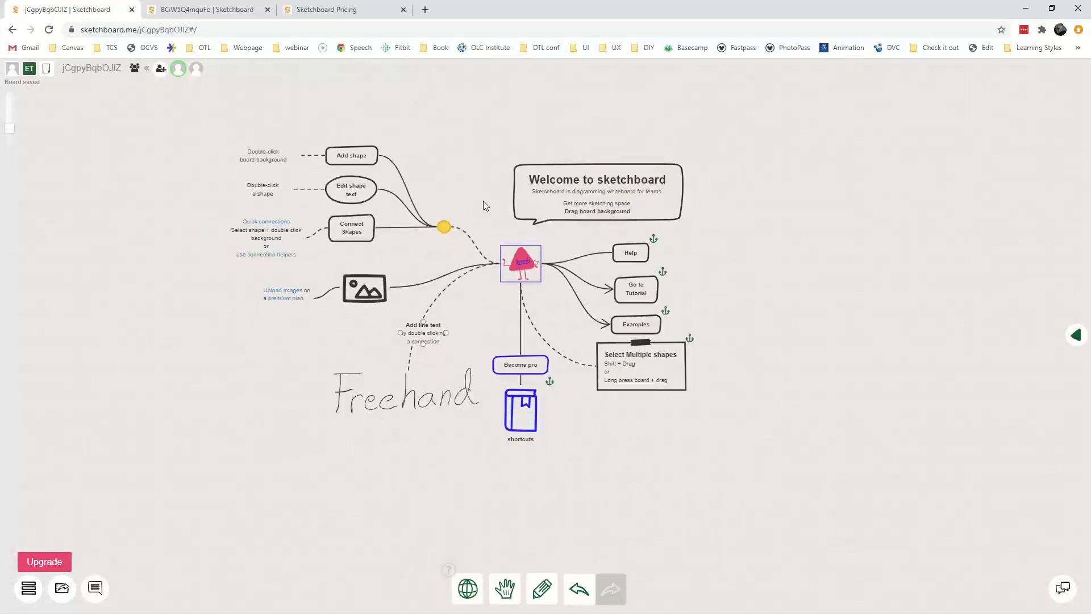
{"action": "scroll", "coordinate": [483, 200], "scroll_direction": "down", "scroll_amount": 3}
{"action": "left_click_drag", "start_coordinate": [425, 67], "coordinate": [426, 149]}
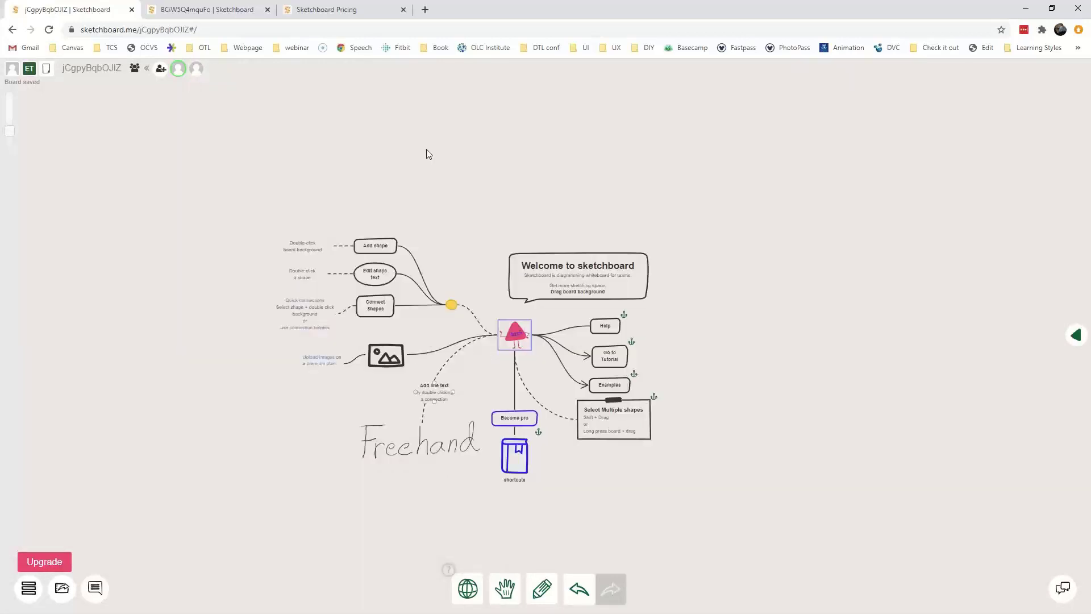
Add and delete a test shape, then add a new shape connected above the yellow dot.
{"action": "double_click", "coordinate": [461, 143]}
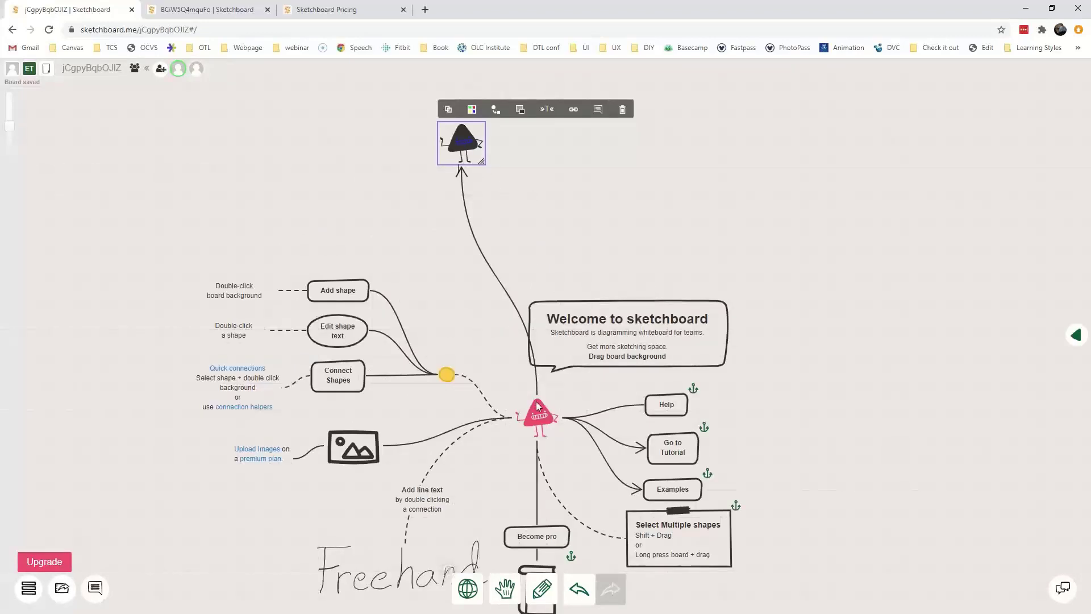
{"action": "left_click", "coordinate": [543, 425]}
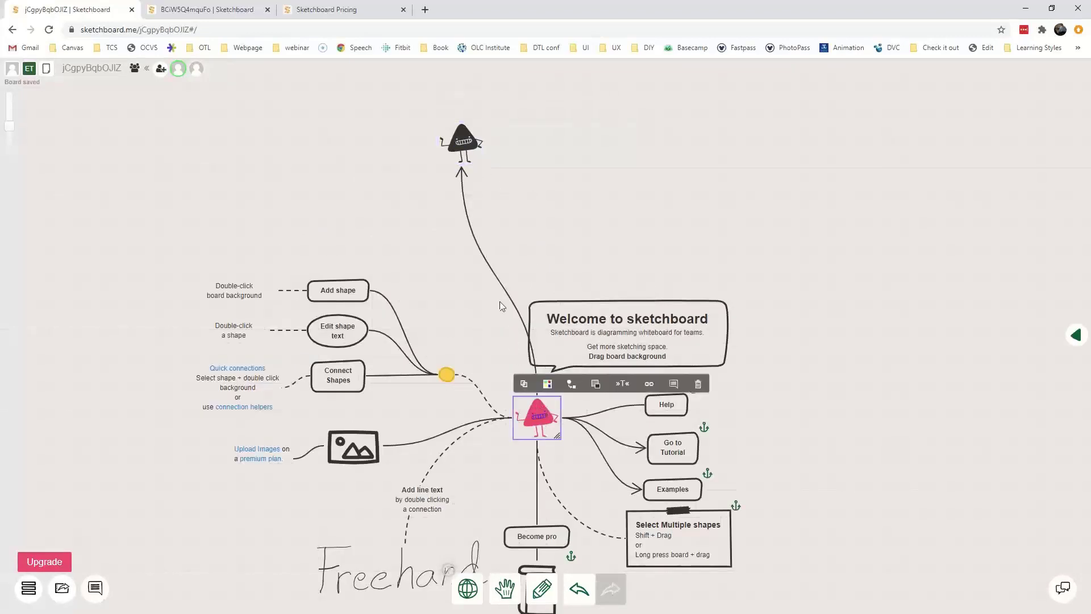
{"action": "left_click", "coordinate": [462, 147]}
{"action": "key", "text": "Delete"}
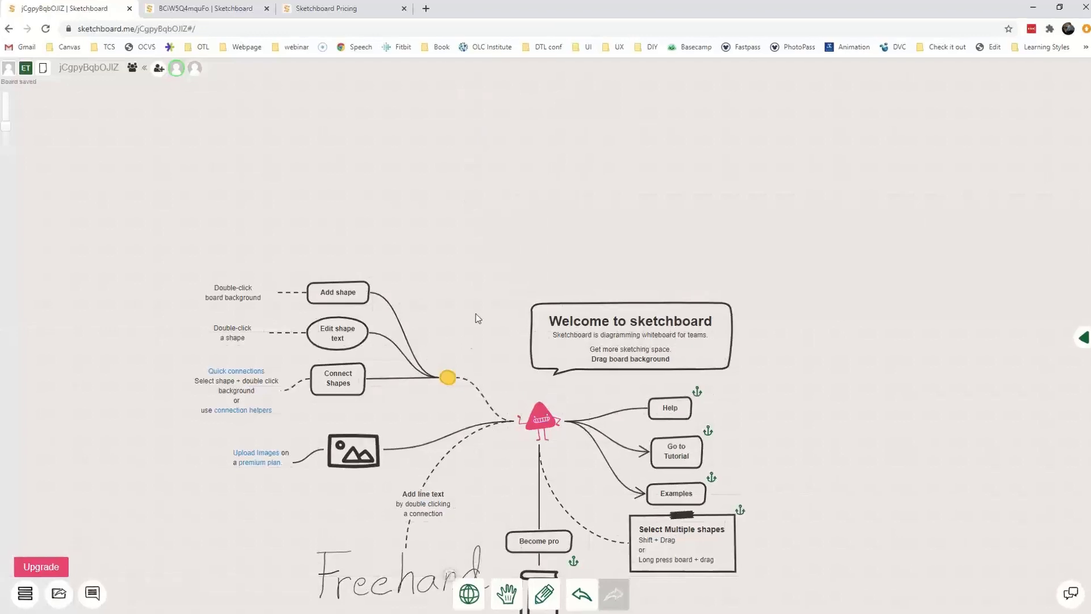
{"action": "left_click", "coordinate": [449, 373]}
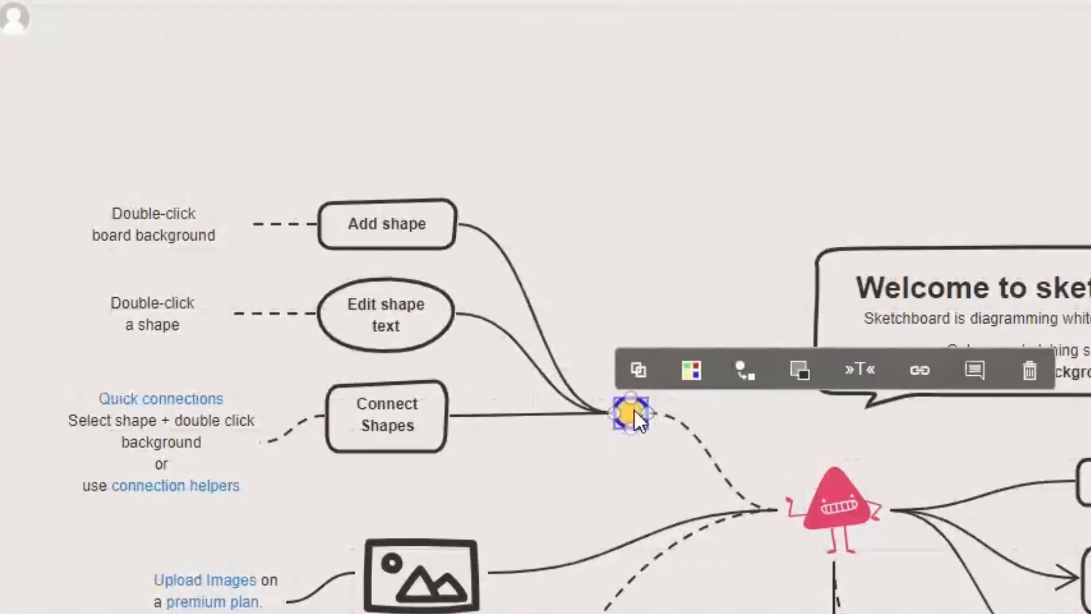
{"action": "double_click", "coordinate": [618, 166]}
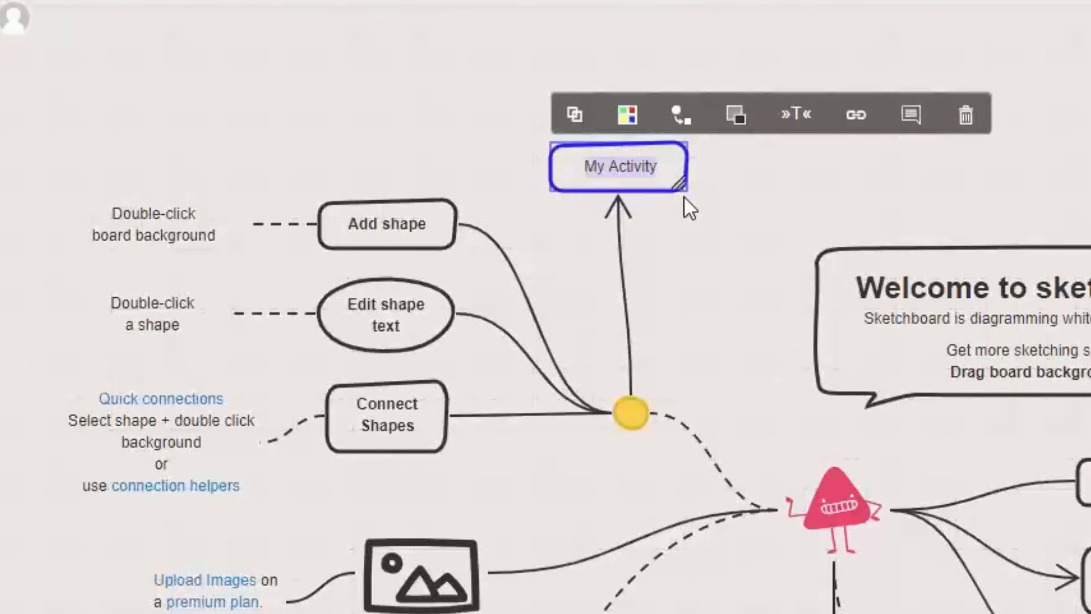
Label the new shape 'Something else' and browse its Switch Element choices without changing it.
{"action": "type", "text": "Something else"}
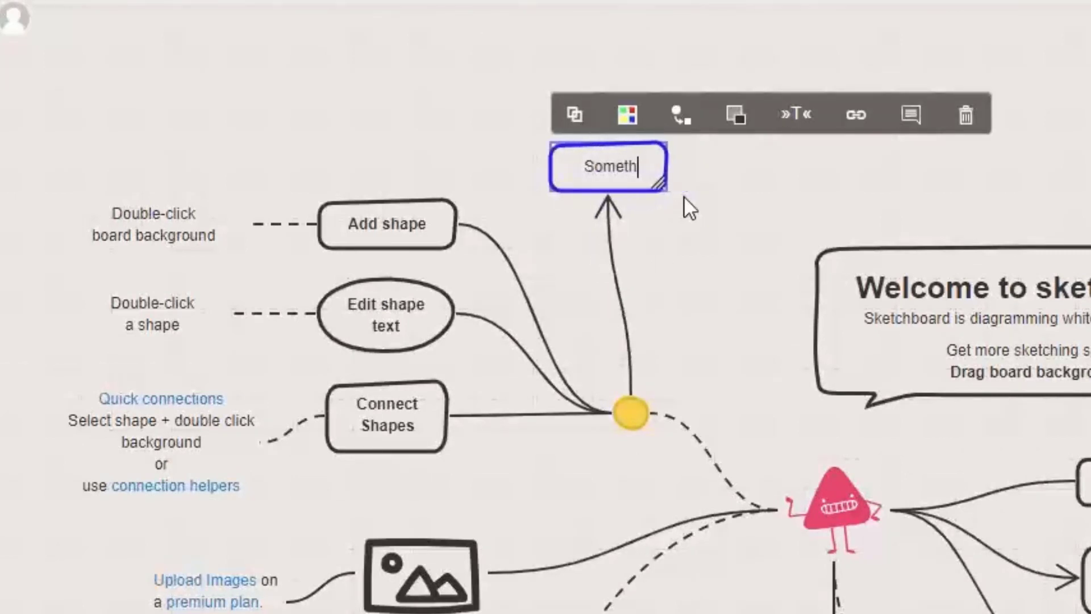
{"action": "left_click", "coordinate": [691, 129]}
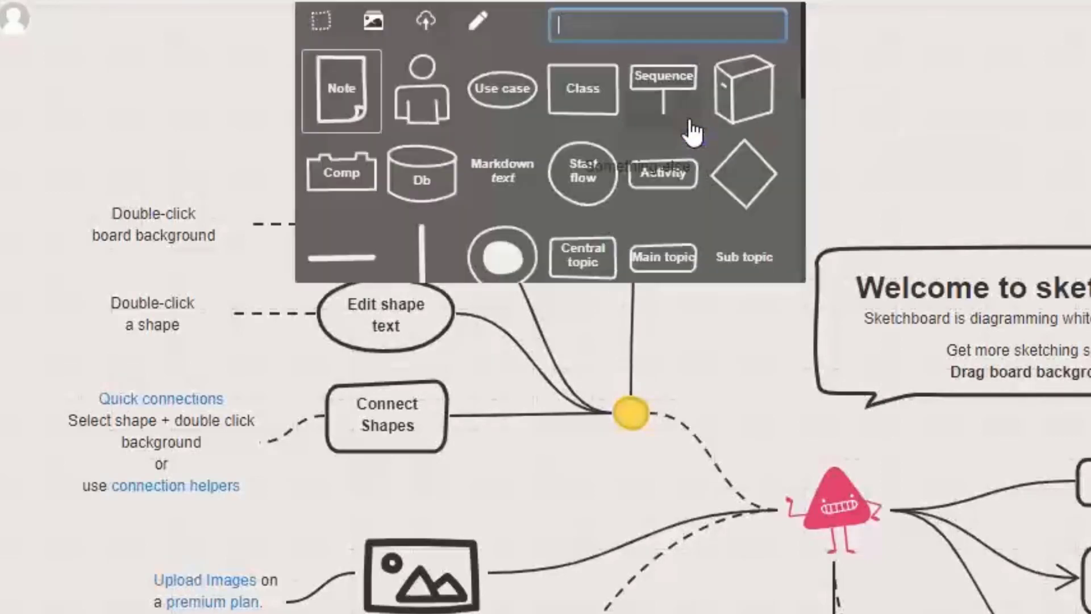
{"action": "scroll", "coordinate": [506, 196], "scroll_direction": "down", "scroll_amount": 4}
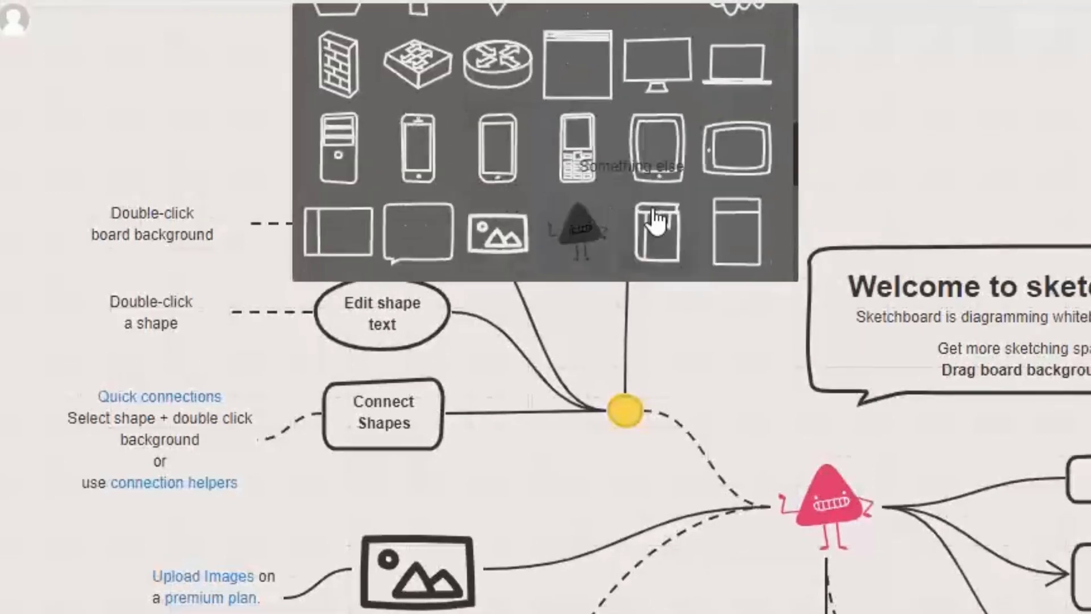
{"action": "scroll", "coordinate": [670, 219], "scroll_direction": "up", "scroll_amount": 4}
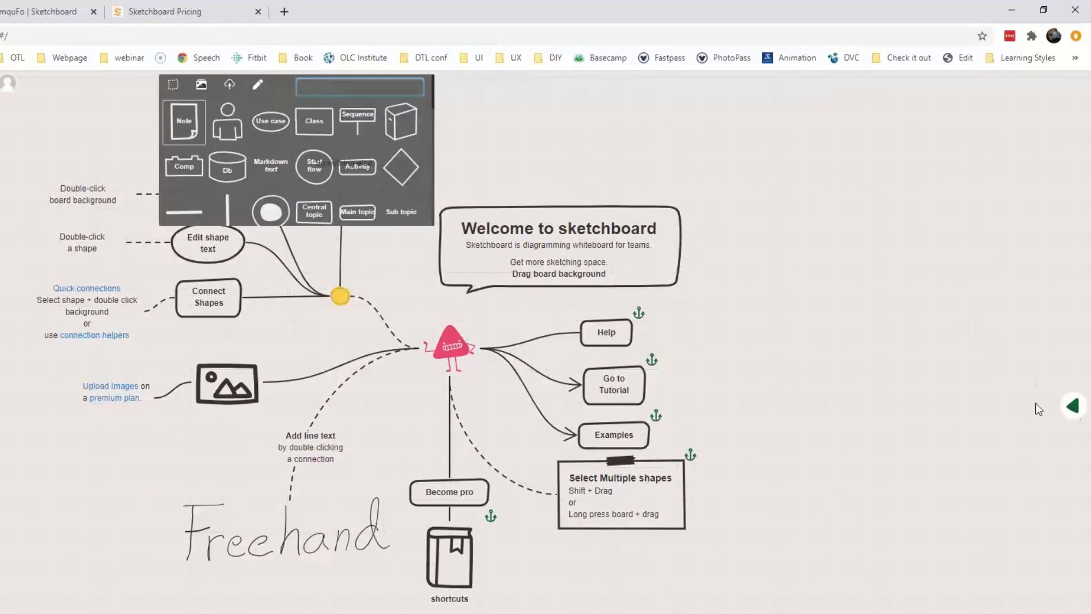
{"action": "left_click", "coordinate": [1036, 403]}
Delete the Something else shape and open the side shape library at General.
{"action": "left_click", "coordinate": [345, 173]}
{"action": "key", "text": "Delete"}
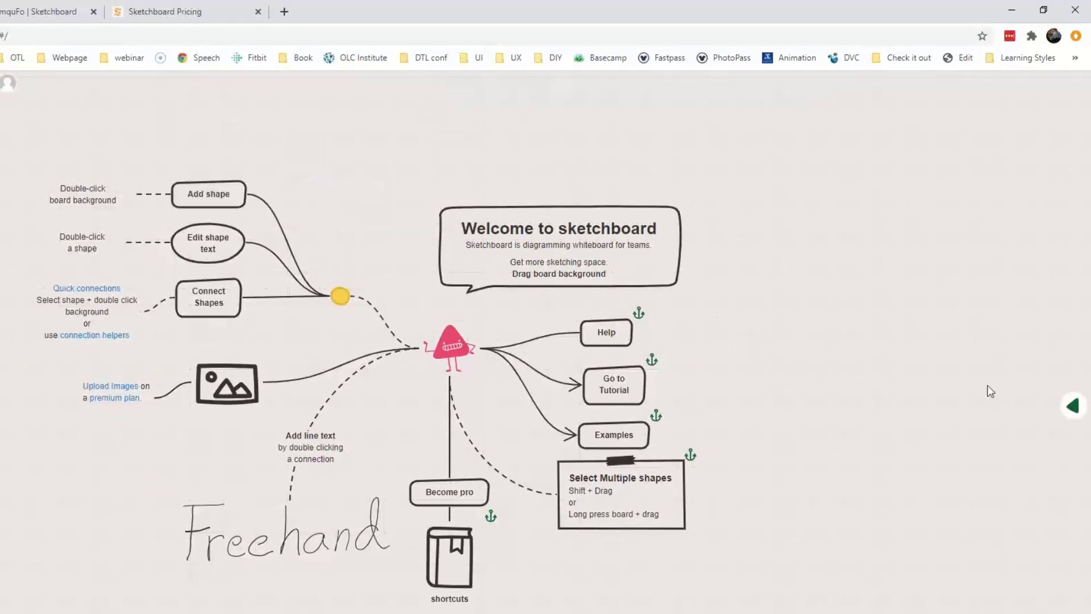
{"action": "left_click", "coordinate": [1073, 405]}
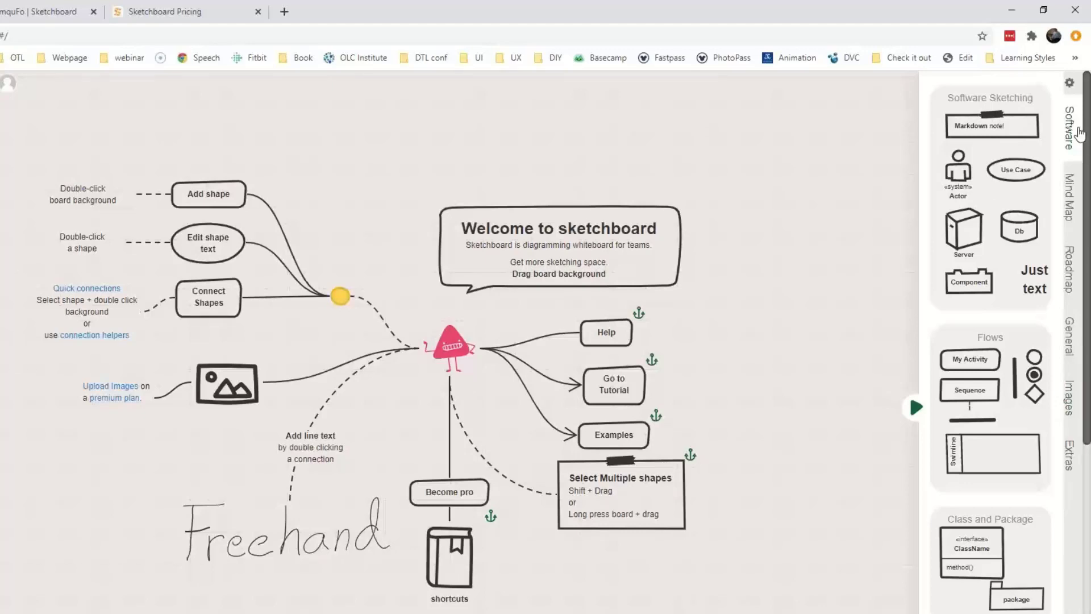
{"action": "left_click", "coordinate": [1070, 339]}
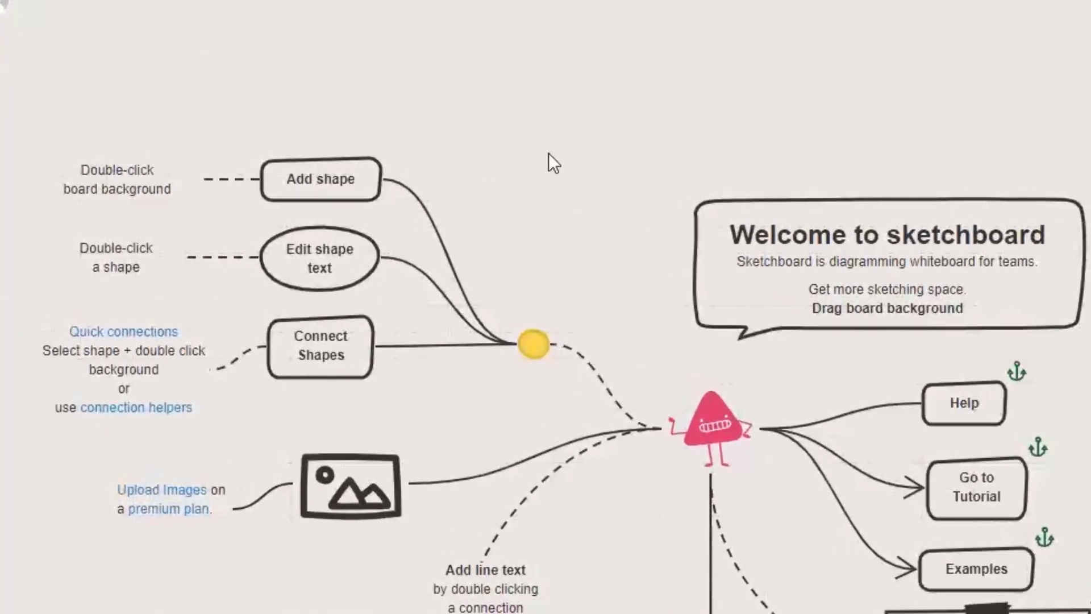
Open the icon picker on the empty board, scroll through its icons, and close it unused.
{"action": "double_click", "coordinate": [549, 154]}
{"action": "scroll", "coordinate": [570, 169], "scroll_direction": "down", "scroll_amount": 5}
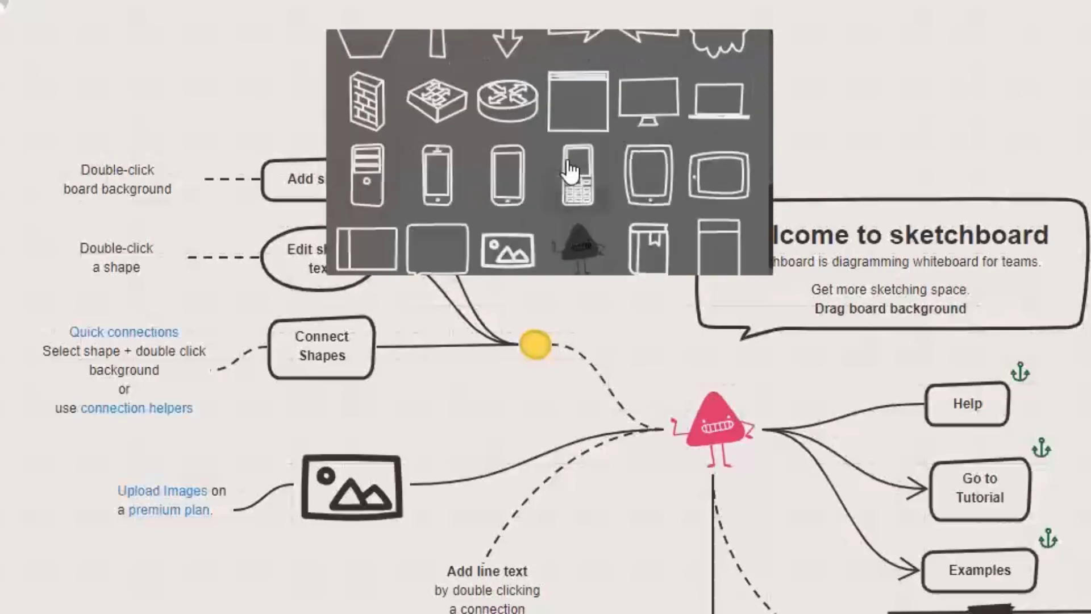
{"action": "scroll", "coordinate": [569, 170], "scroll_direction": "down", "scroll_amount": 5}
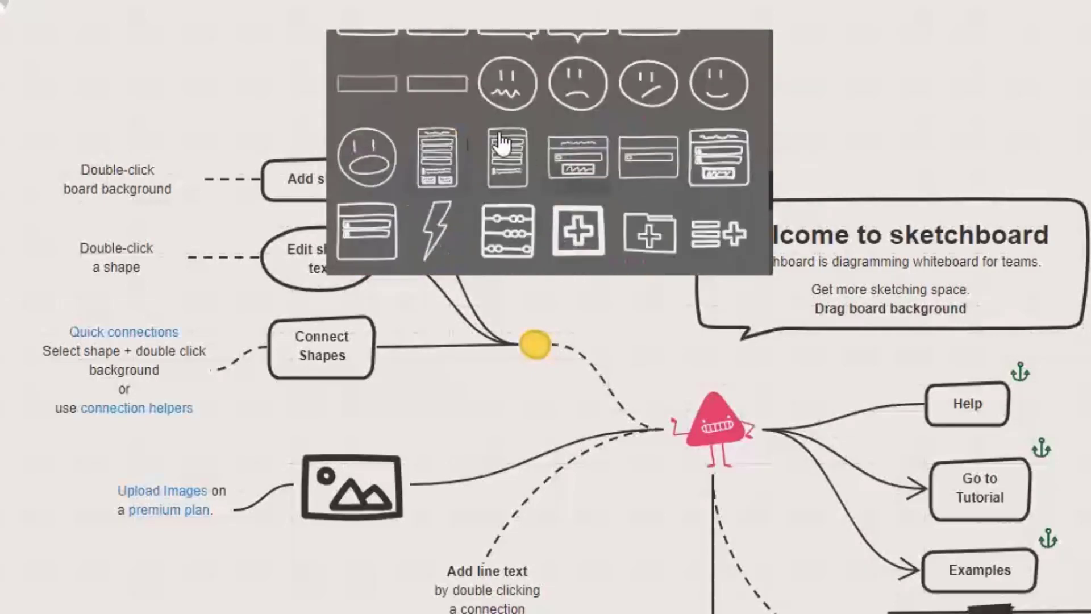
{"action": "scroll", "coordinate": [574, 159], "scroll_direction": "down", "scroll_amount": 6}
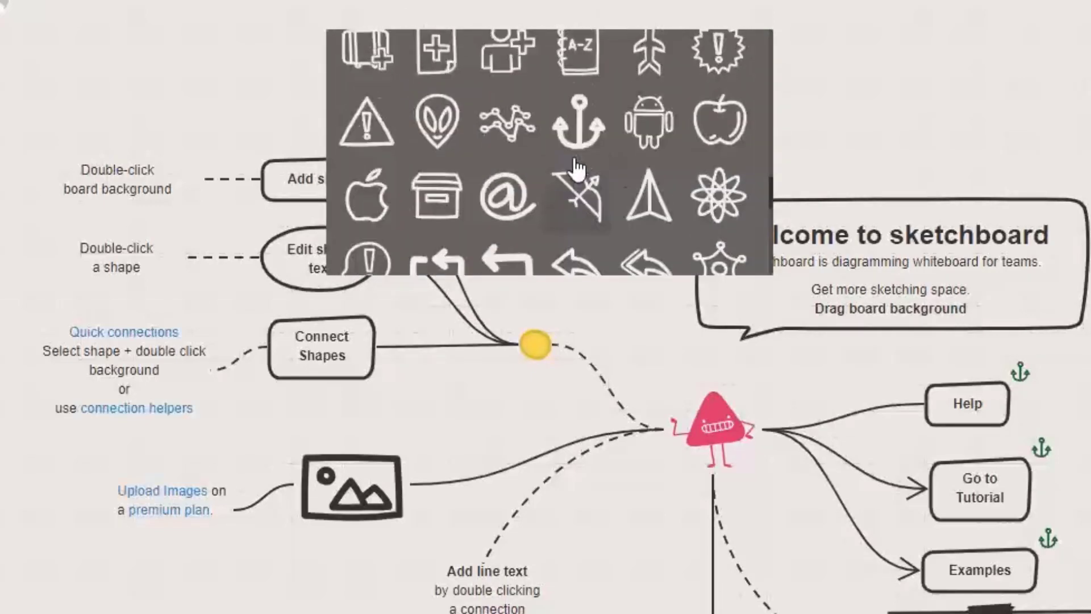
{"action": "scroll", "coordinate": [579, 181], "scroll_direction": "down", "scroll_amount": 7}
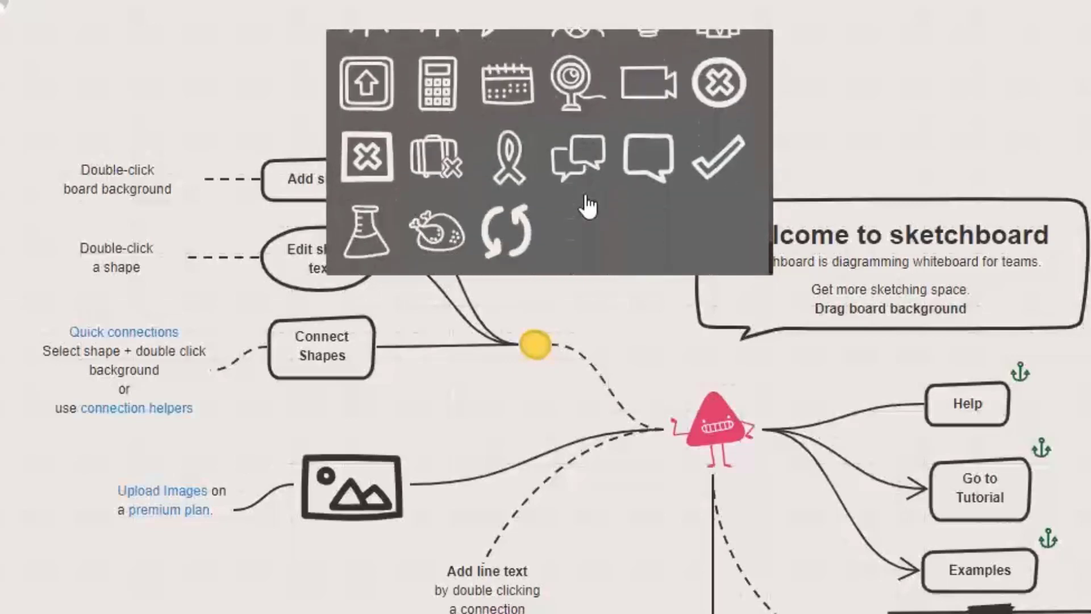
{"action": "scroll", "coordinate": [591, 205], "scroll_direction": "down", "scroll_amount": 7}
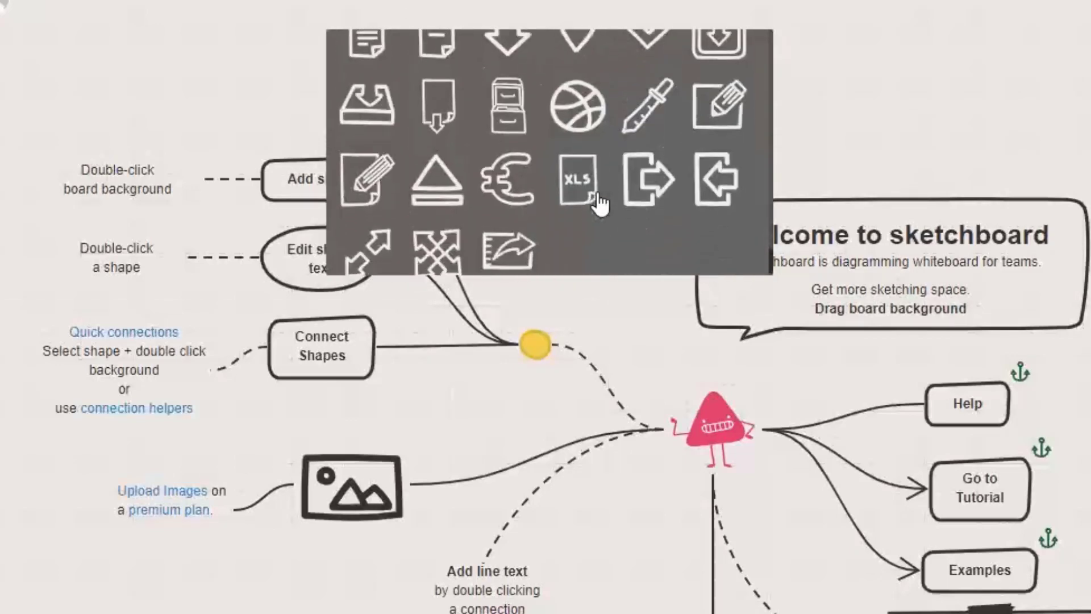
{"action": "scroll", "coordinate": [599, 203], "scroll_direction": "down", "scroll_amount": 7}
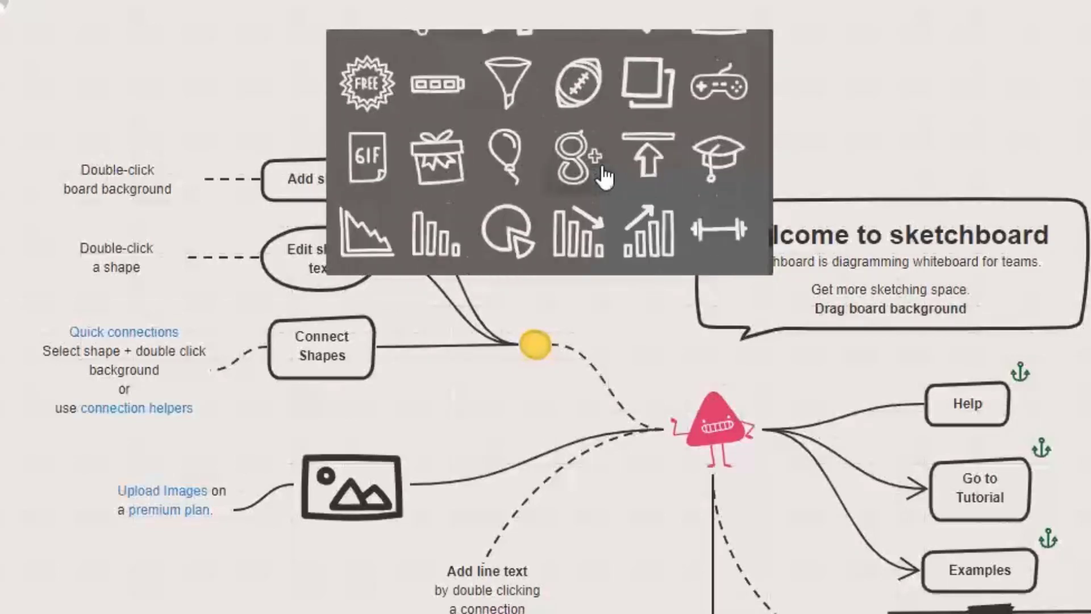
{"action": "scroll", "coordinate": [585, 188], "scroll_direction": "down", "scroll_amount": 6}
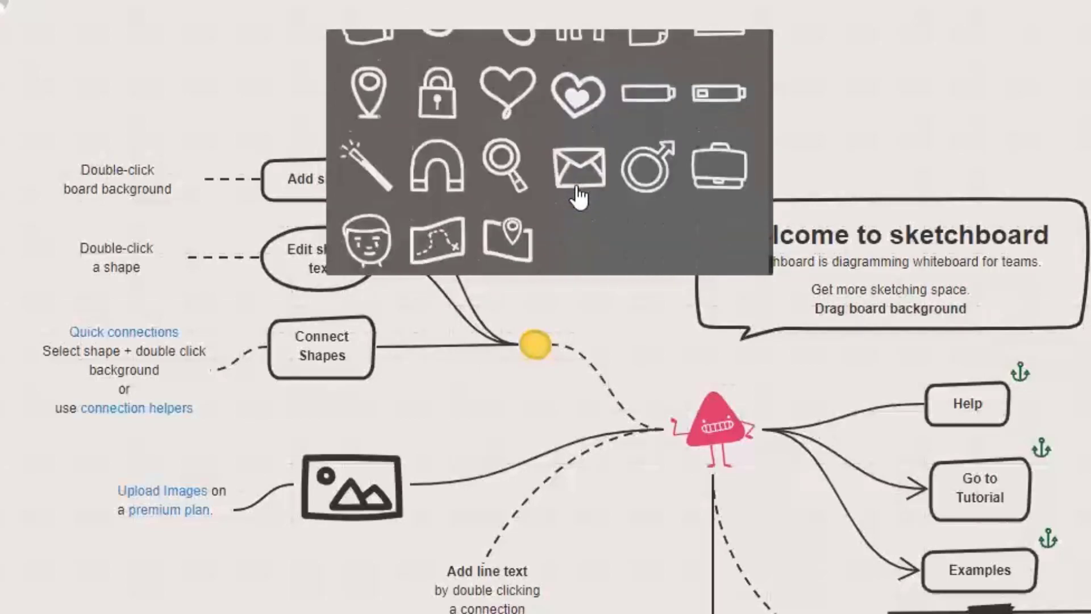
{"action": "scroll", "coordinate": [591, 210], "scroll_direction": "down", "scroll_amount": 5}
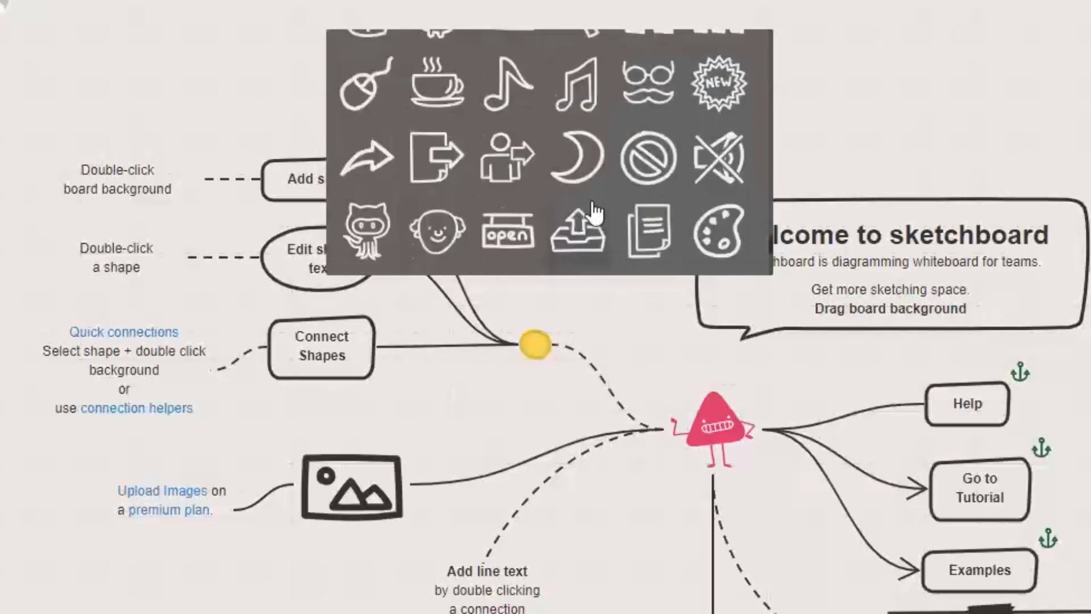
{"action": "scroll", "coordinate": [594, 213], "scroll_direction": "up", "scroll_amount": 5}
{"action": "left_click", "coordinate": [314, 210]}
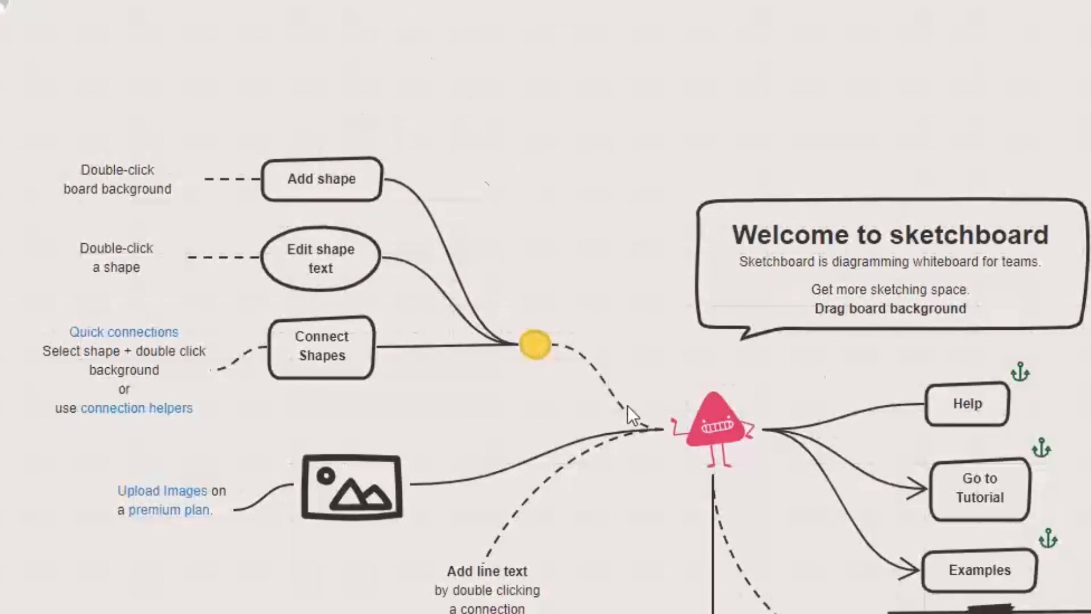
Switch the Edit shape text ellipse to a diamond.
{"action": "left_click", "coordinate": [318, 260]}
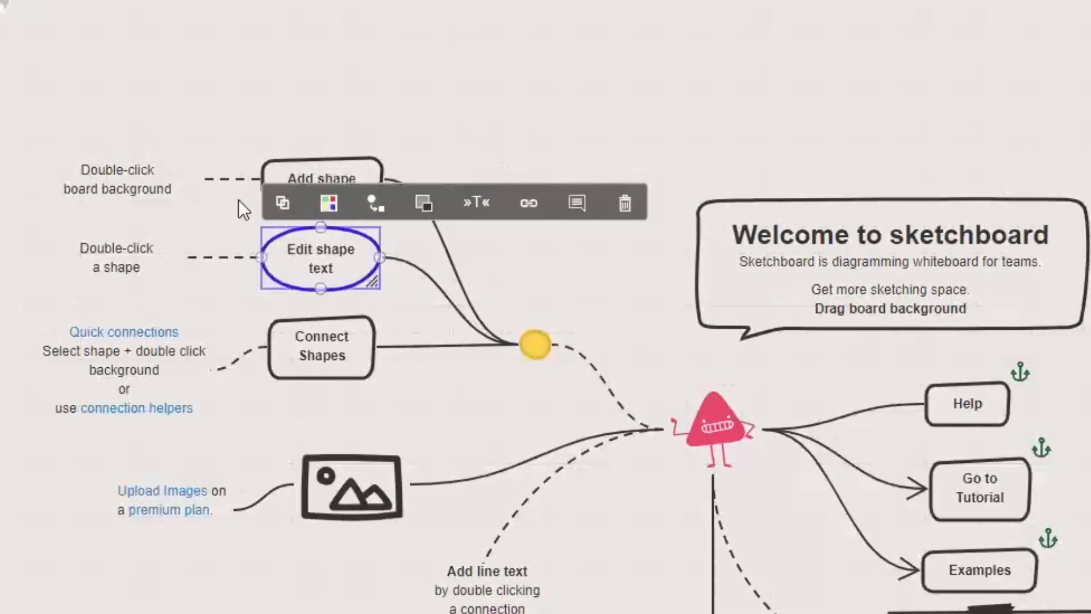
{"action": "double_click", "coordinate": [322, 251]}
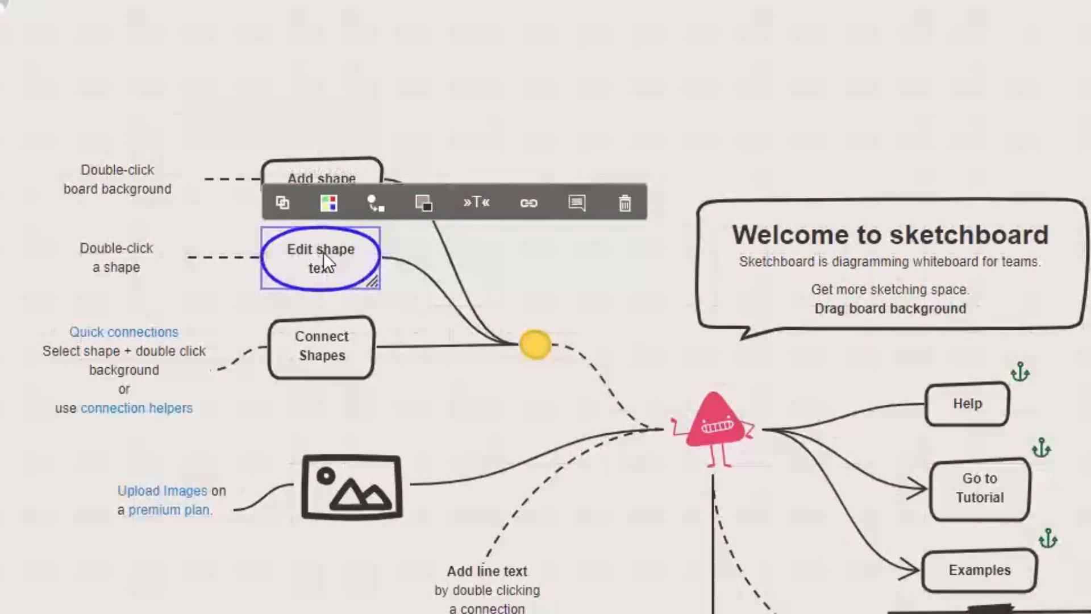
{"action": "left_click_drag", "start_coordinate": [340, 268], "coordinate": [276, 241]}
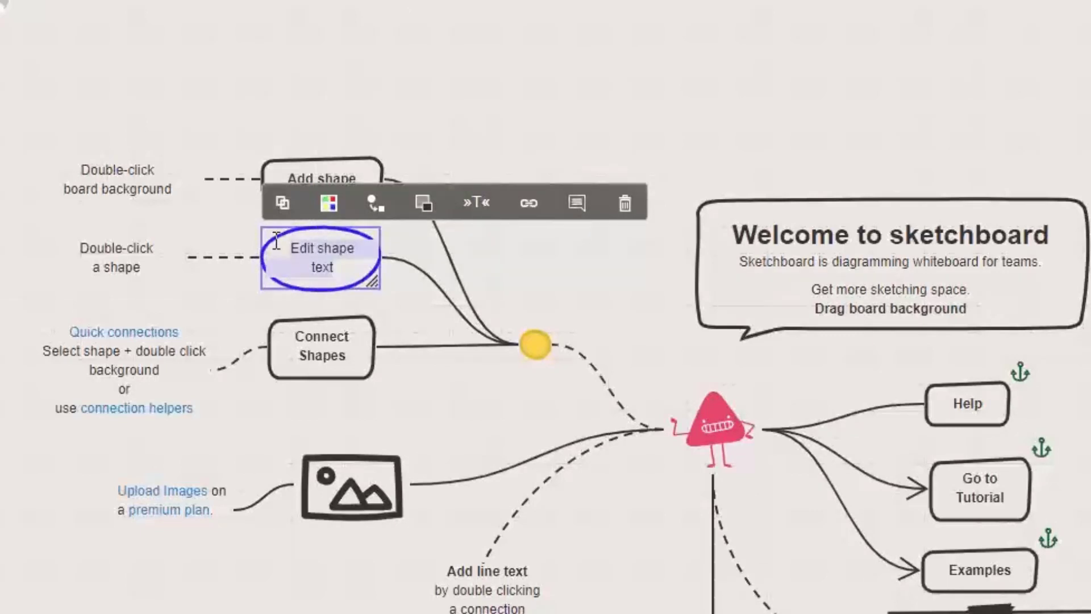
{"action": "left_click", "coordinate": [376, 205]}
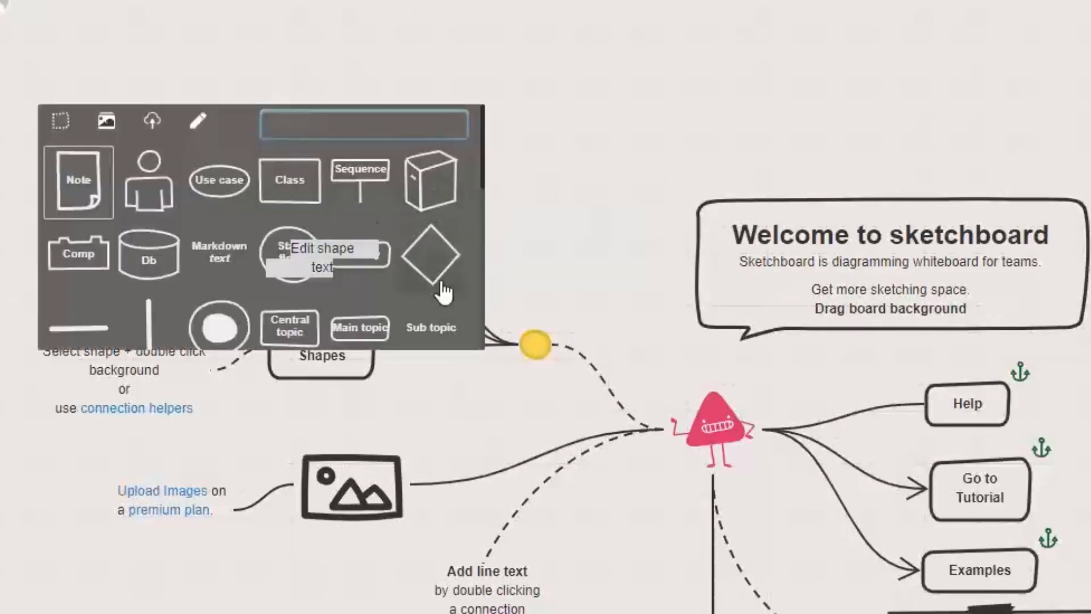
{"action": "left_click", "coordinate": [431, 251]}
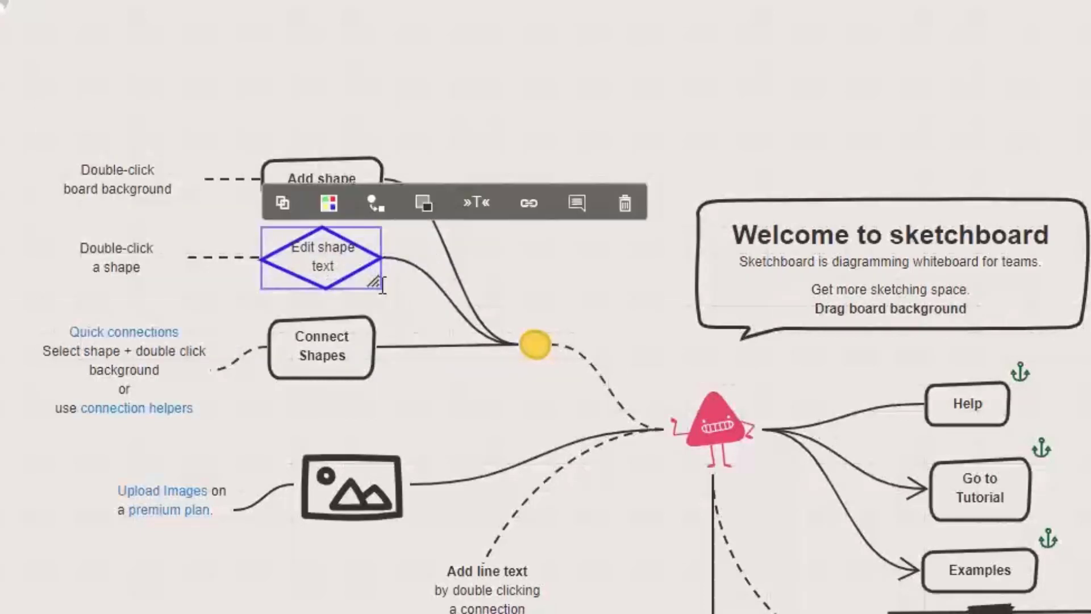
Resize the diamond so it sits in line between its neighbouring boxes.
{"action": "left_click_drag", "start_coordinate": [376, 282], "coordinate": [365, 329]}
{"action": "left_click_drag", "start_coordinate": [329, 261], "coordinate": [329, 239]}
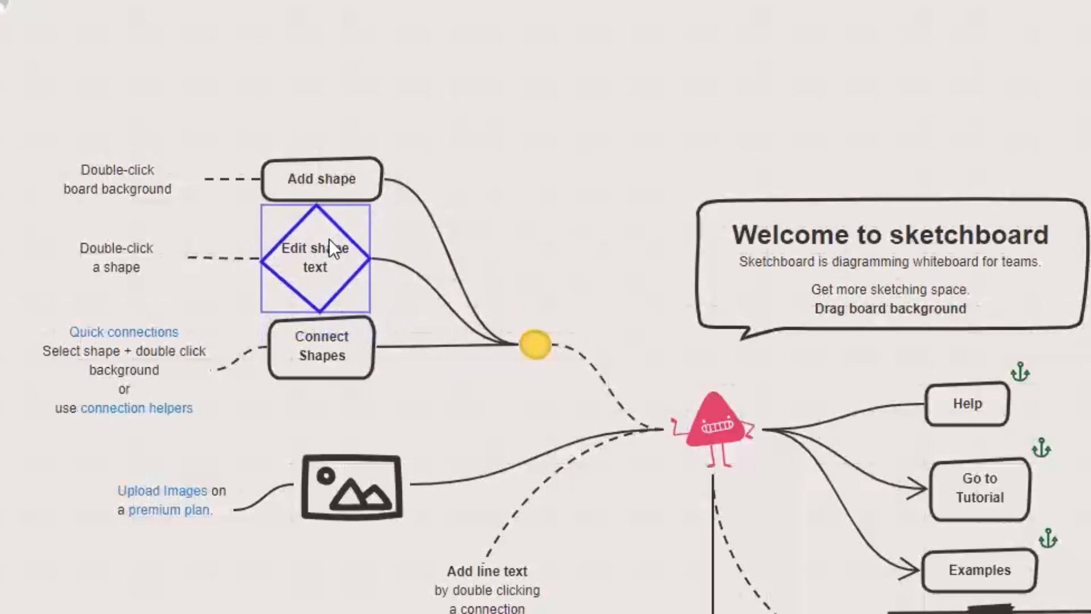
{"action": "left_click", "coordinate": [293, 346]}
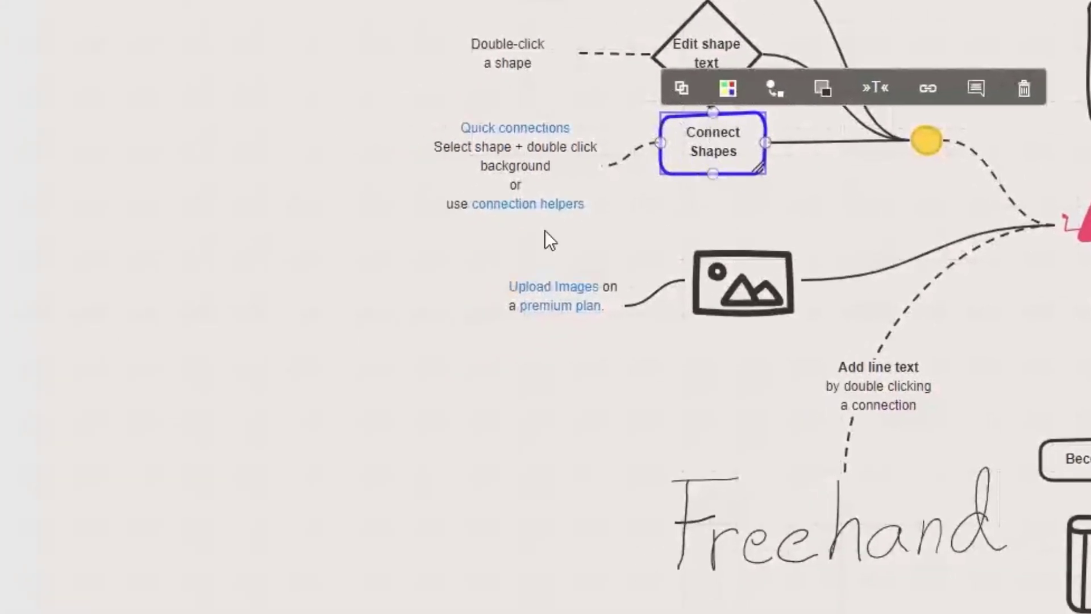
Branch an Item #1 box off Connect Shapes and add a first child box below it.
{"action": "double_click", "coordinate": [257, 380]}
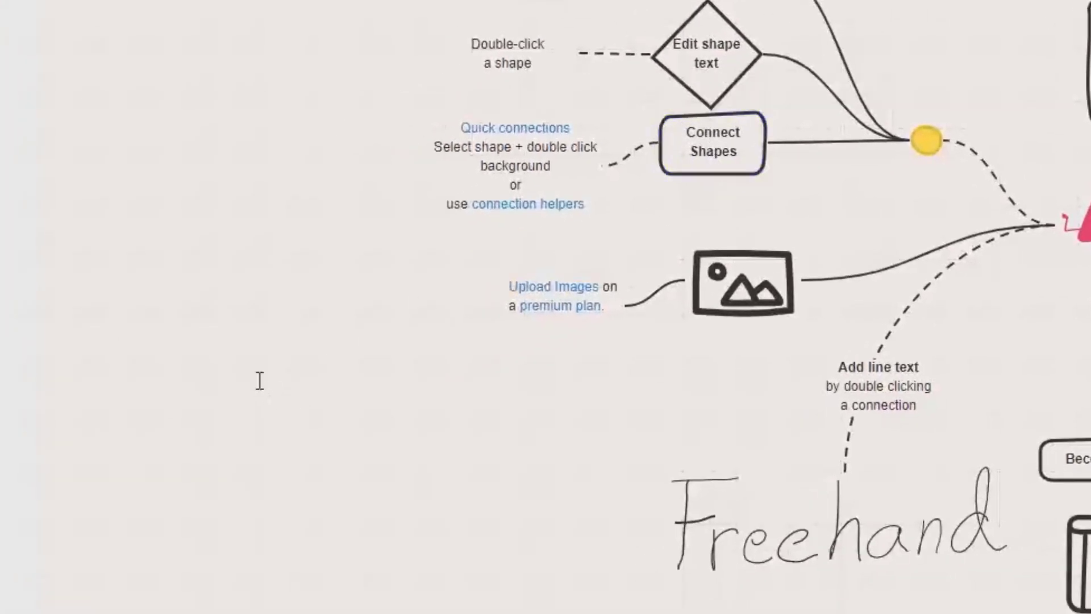
{"action": "type", "text": "Item #1"}
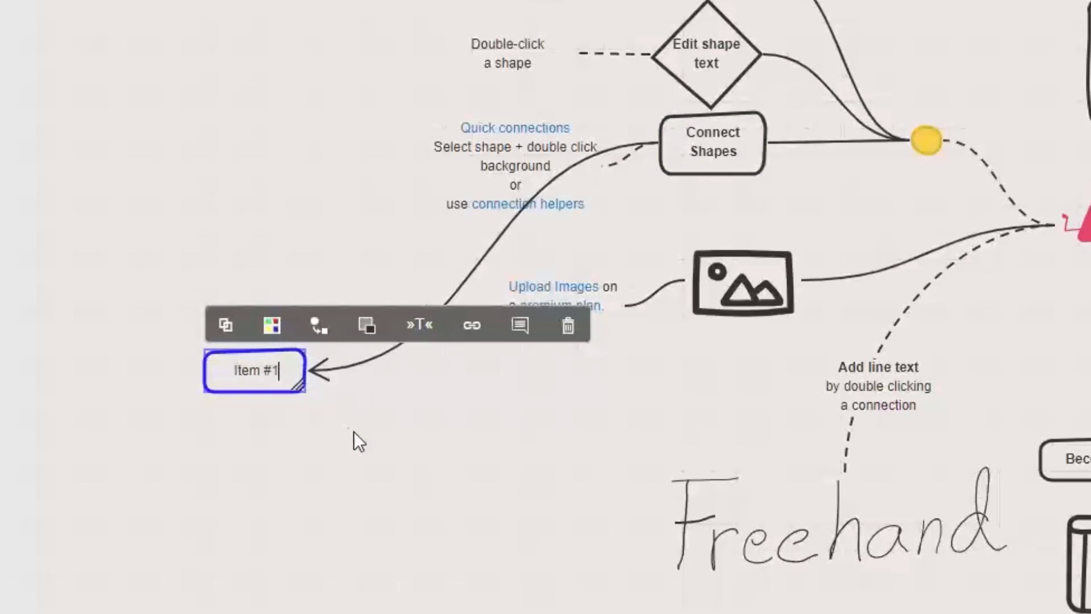
{"action": "double_click", "coordinate": [291, 508]}
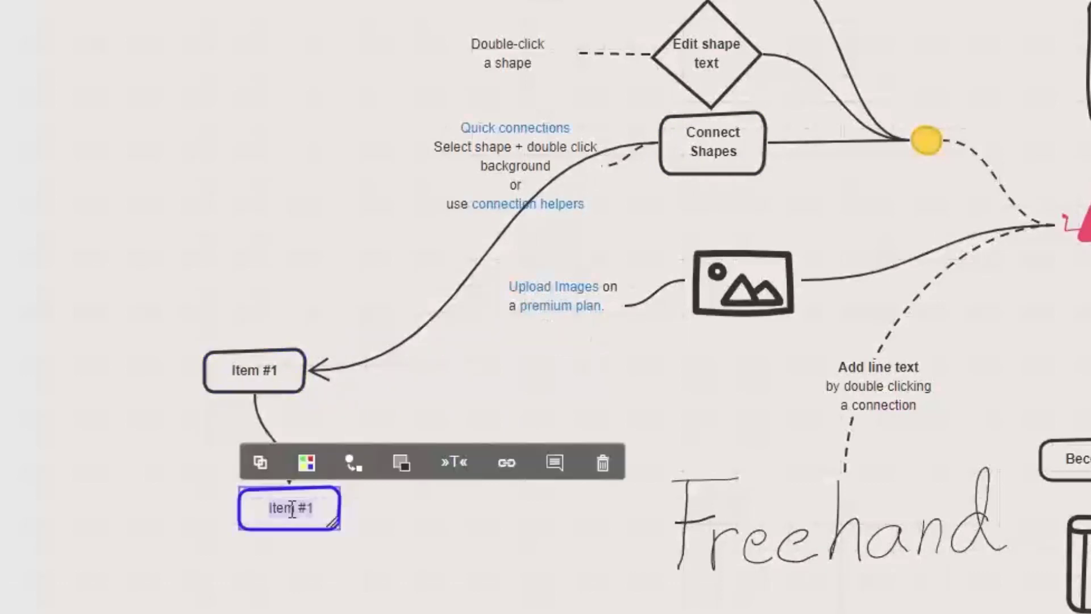
{"action": "left_click_drag", "start_coordinate": [322, 524], "coordinate": [147, 515]}
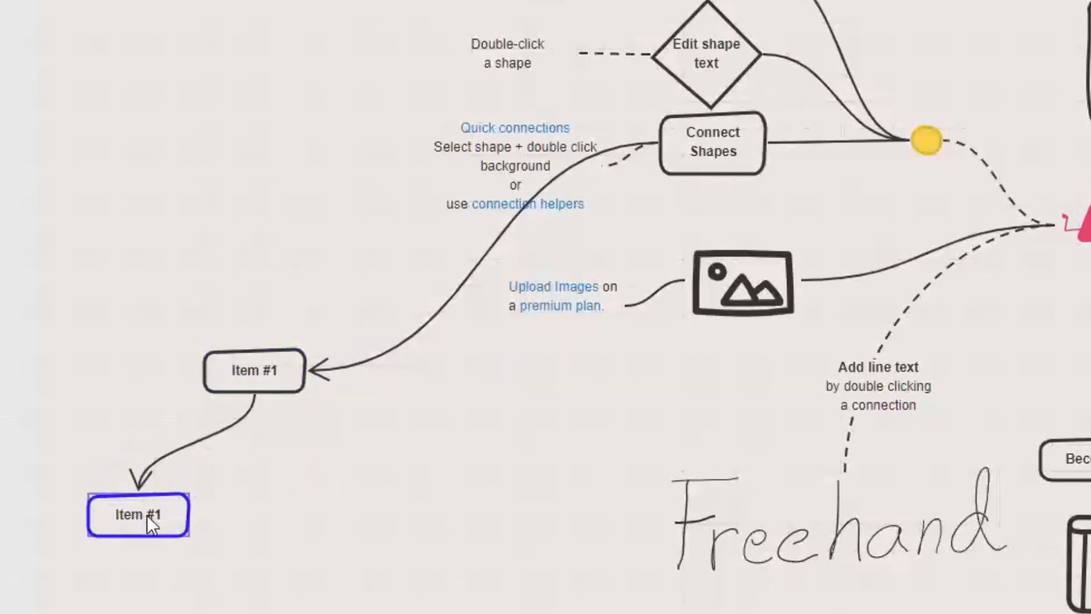
Add two more child boxes and relabel them Item #12 and Item #132.
{"action": "double_click", "coordinate": [261, 512]}
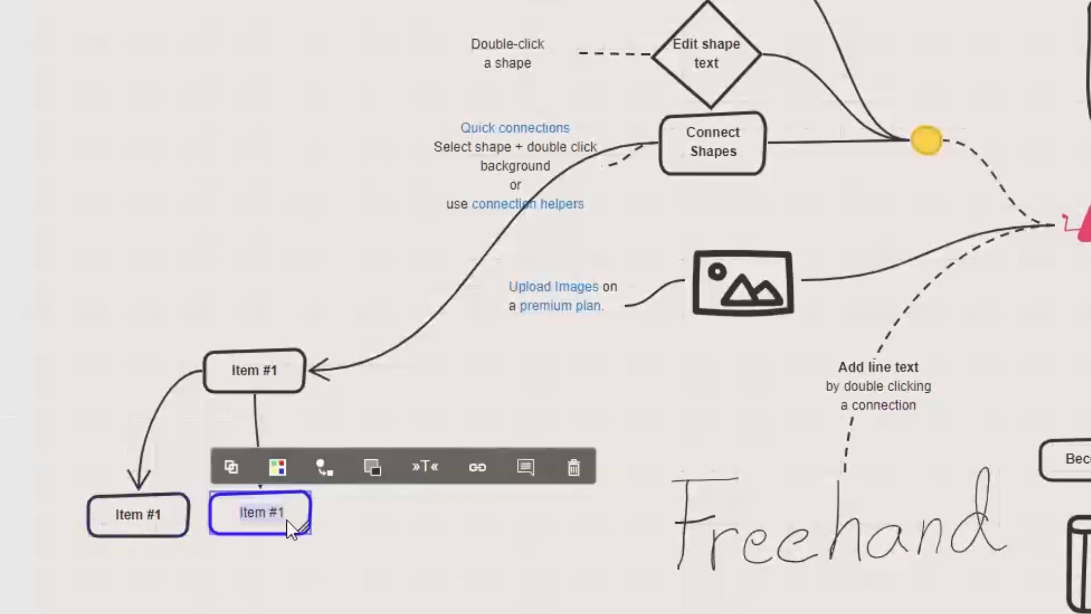
{"action": "double_click", "coordinate": [372, 509]}
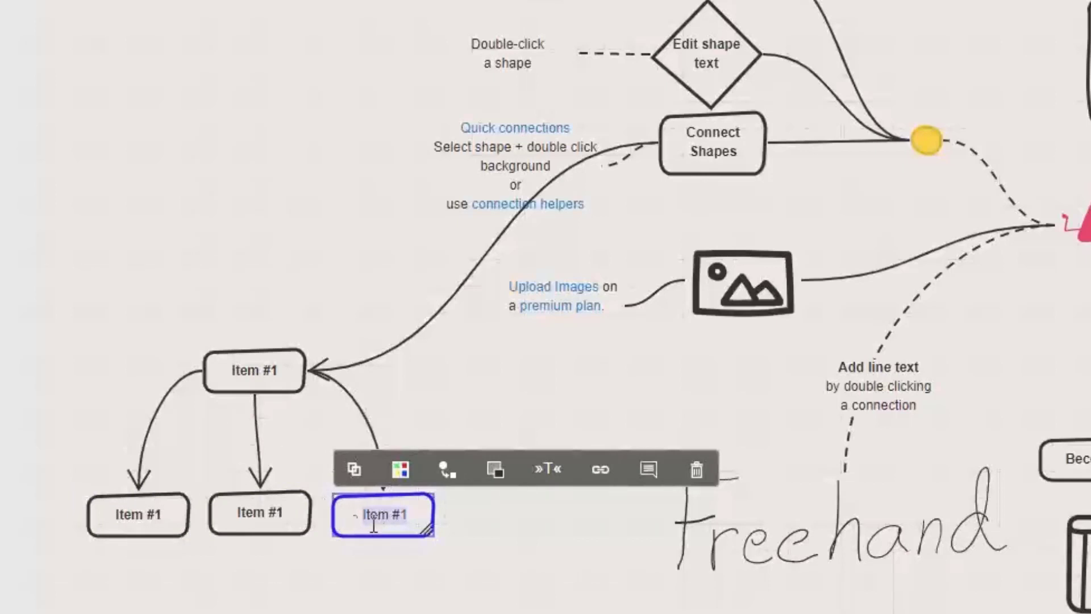
{"action": "double_click", "coordinate": [283, 516]}
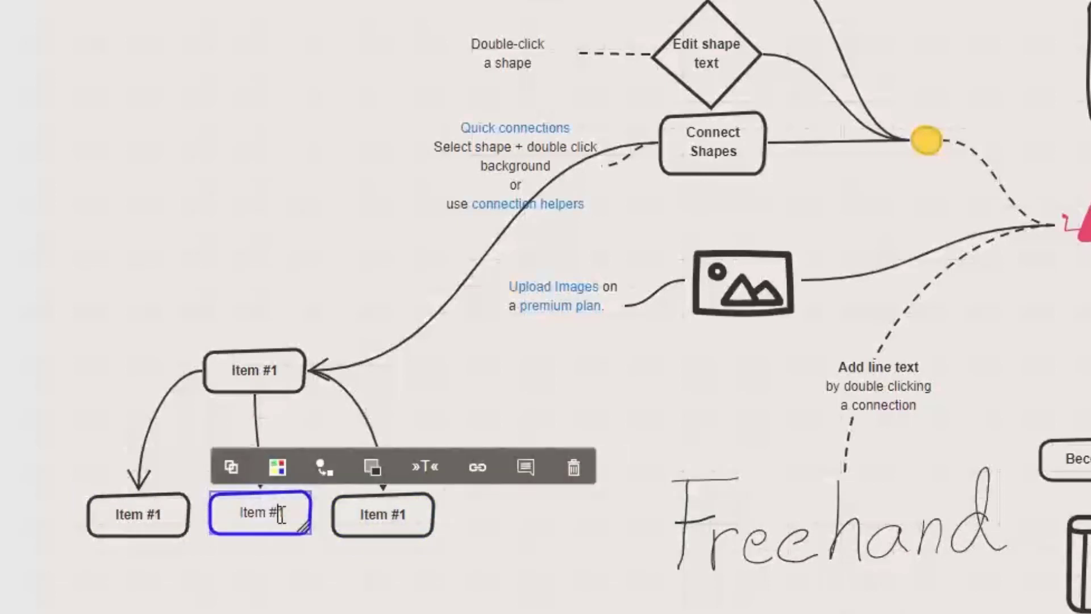
{"action": "type", "text": "2"}
{"action": "double_click", "coordinate": [390, 518]}
{"action": "type", "text": "32"}
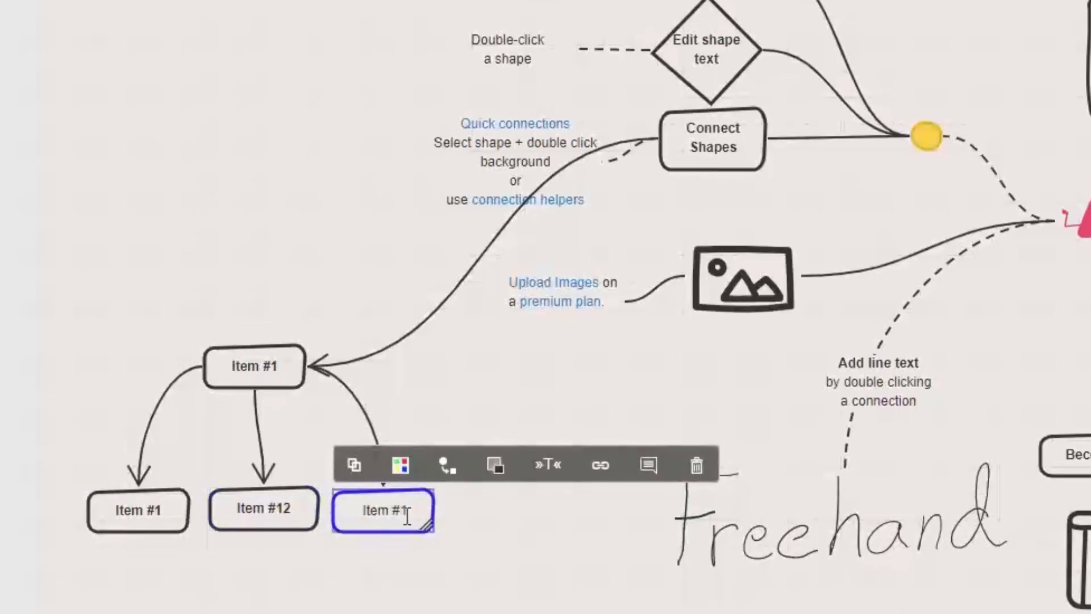
{"action": "scroll", "coordinate": [388, 387], "scroll_direction": "down", "scroll_amount": 2}
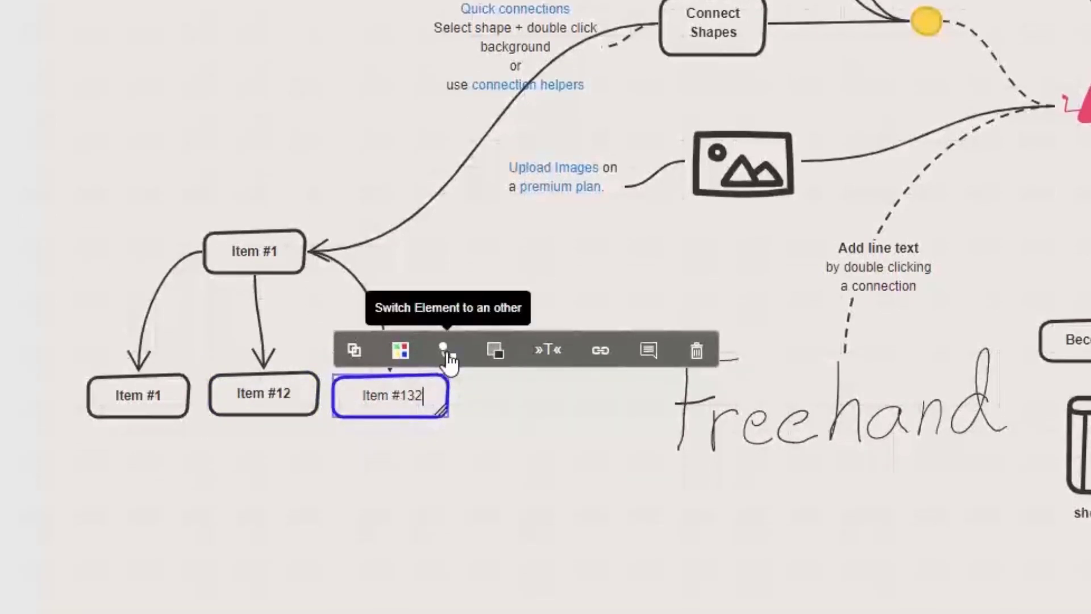
Switch Item #132 to a person figure and reshape it taller and narrower.
{"action": "left_click", "coordinate": [448, 351]}
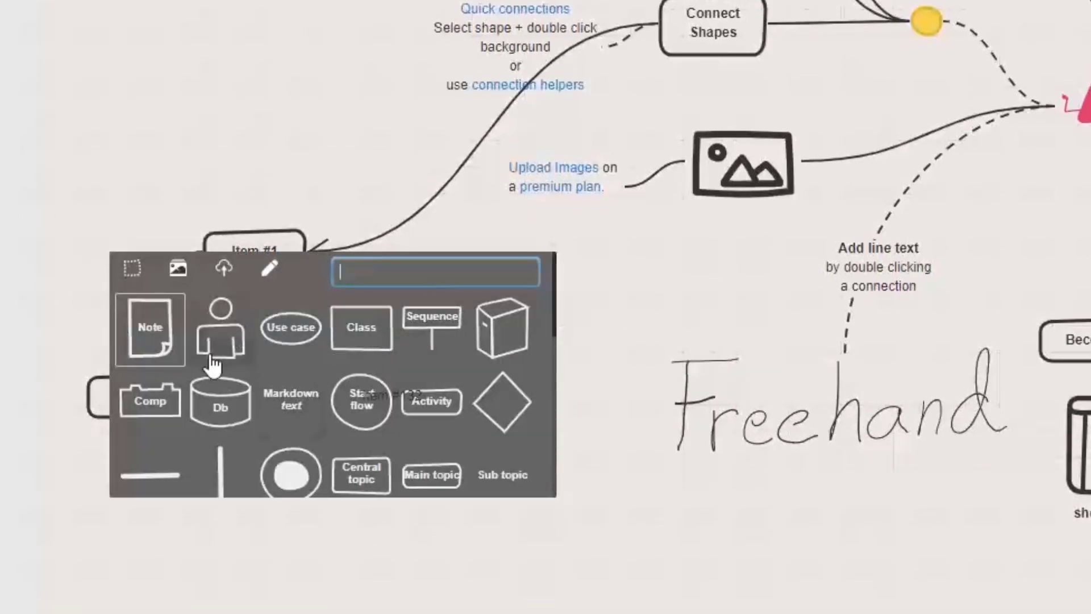
{"action": "left_click", "coordinate": [221, 338]}
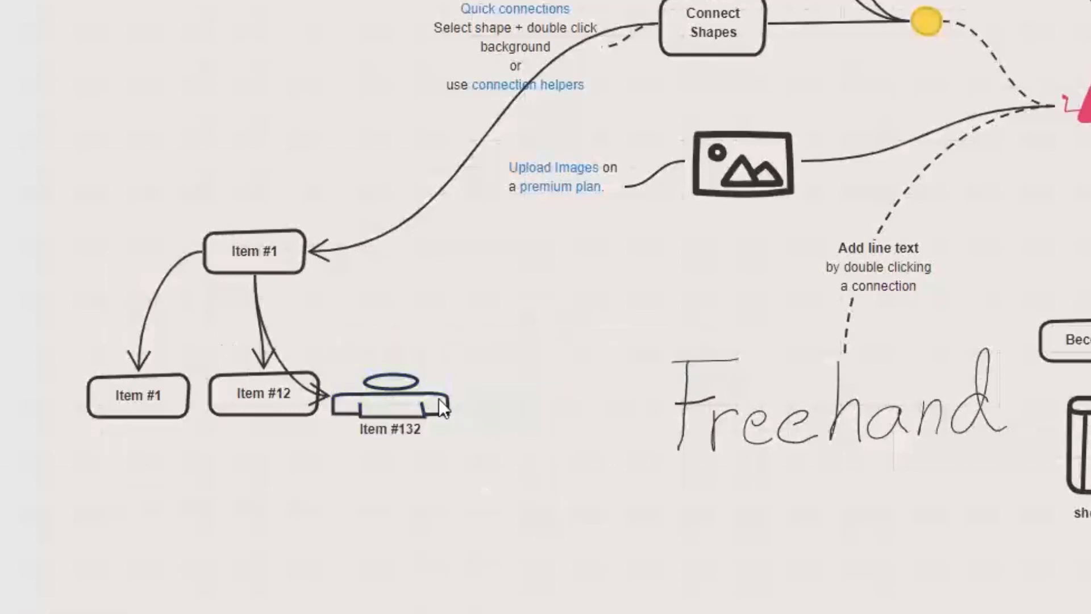
{"action": "mouse_move", "coordinate": [442, 417]}
{"action": "left_mouse_down"}
{"action": "mouse_move", "coordinate": [415, 451]}
{"action": "mouse_move", "coordinate": [393, 439]}
{"action": "mouse_move", "coordinate": [425, 421]}
{"action": "left_mouse_up"}
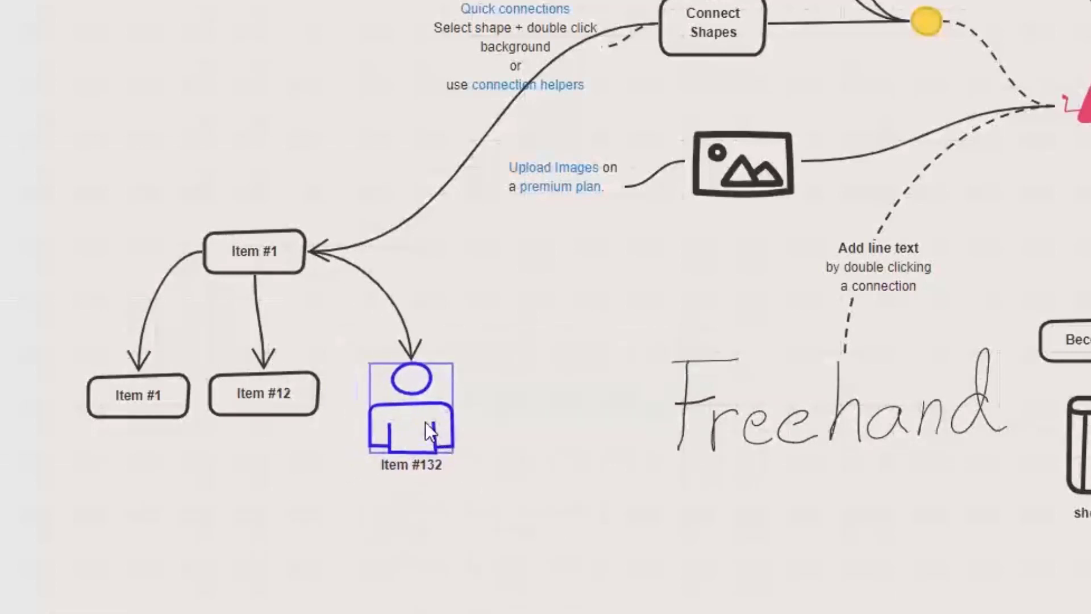
{"action": "left_click", "coordinate": [274, 398]}
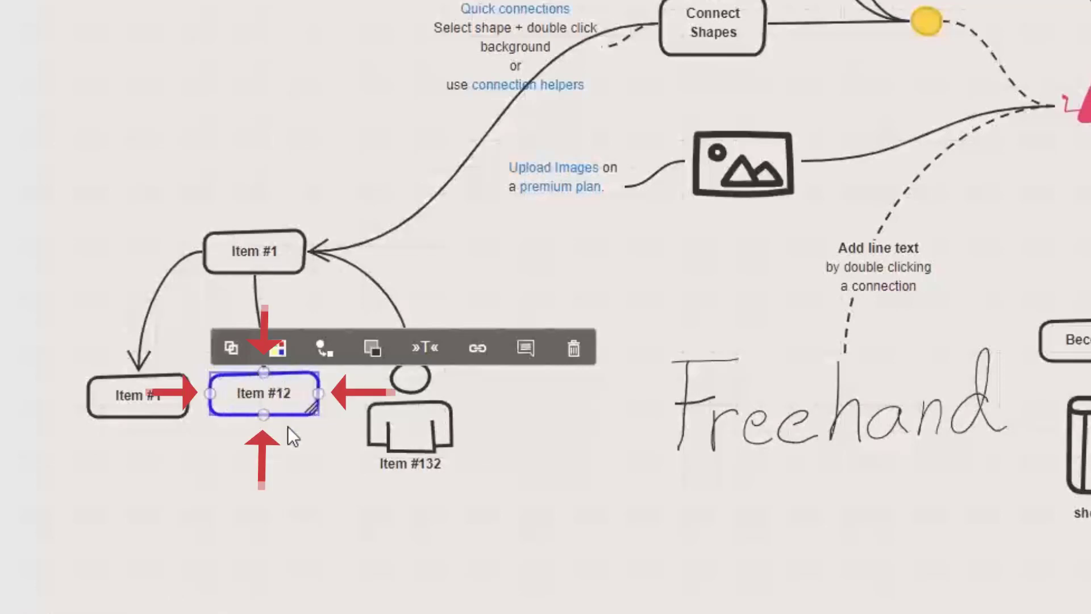
Draw an arrow from Item #12 ending in a new Use Case ellipse and adjust its curve.
{"action": "left_click_drag", "start_coordinate": [264, 416], "coordinate": [299, 584]}
{"action": "left_click_drag", "start_coordinate": [299, 450], "coordinate": [177, 381]}
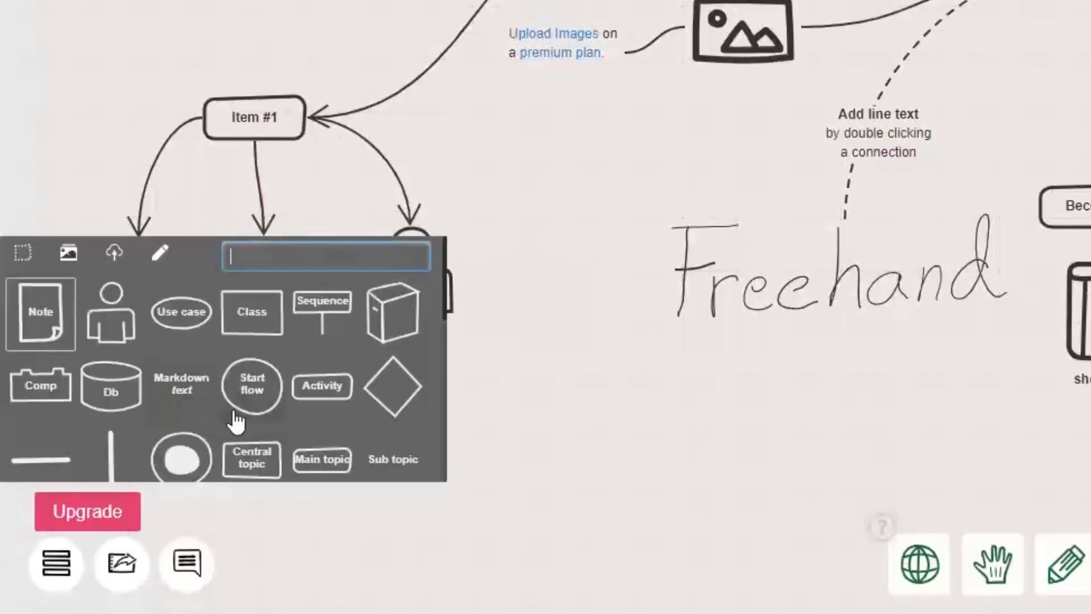
{"action": "left_click", "coordinate": [191, 328]}
{"action": "left_click", "coordinate": [242, 325]}
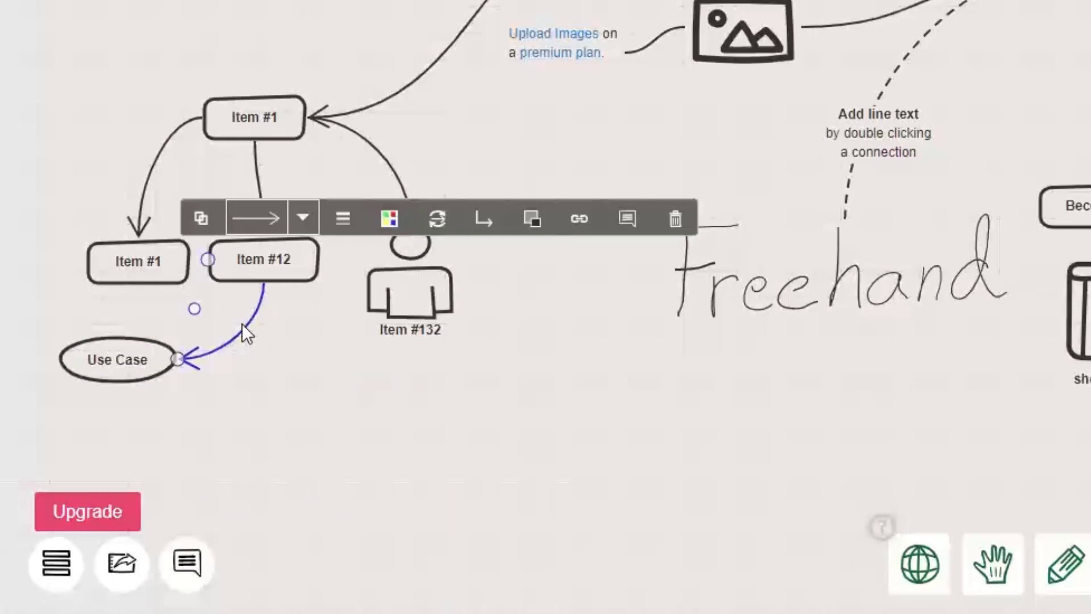
{"action": "left_click_drag", "start_coordinate": [196, 314], "coordinate": [319, 260]}
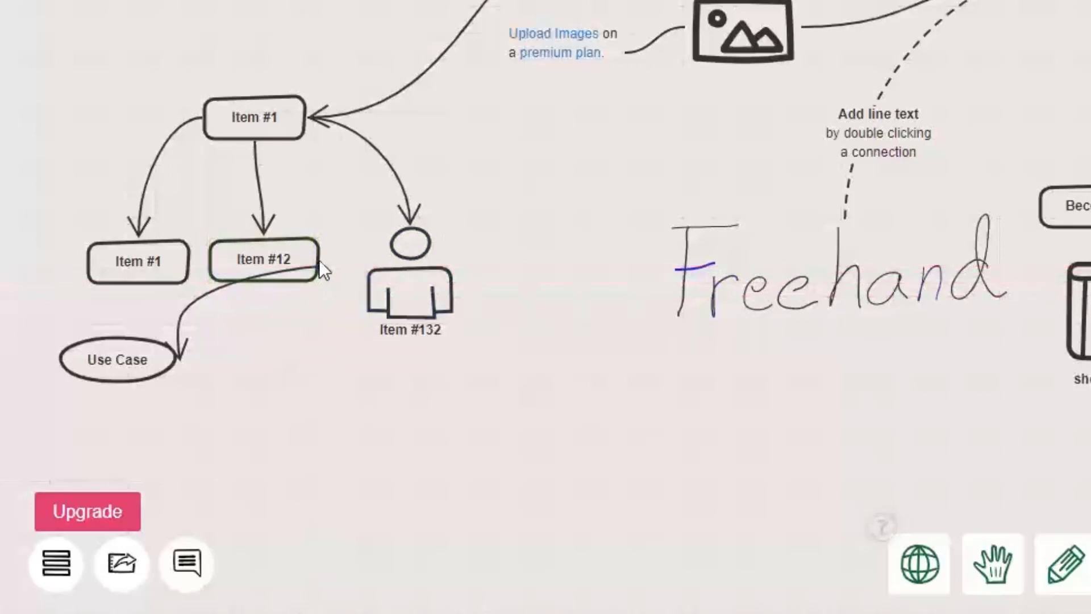
{"action": "left_click_drag", "start_coordinate": [214, 291], "coordinate": [309, 342]}
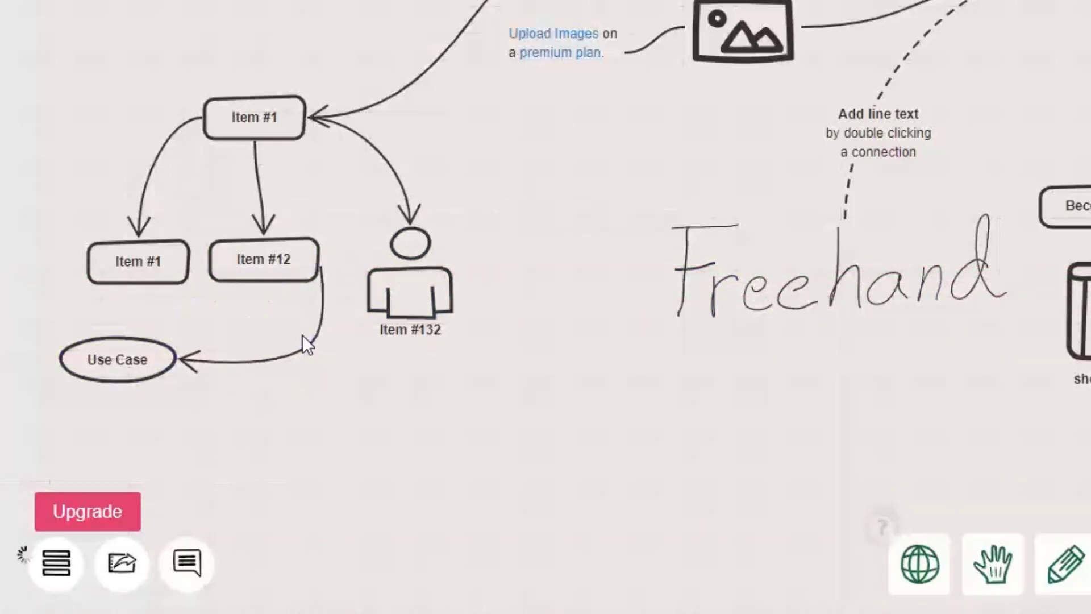
{"action": "left_click", "coordinate": [306, 339]}
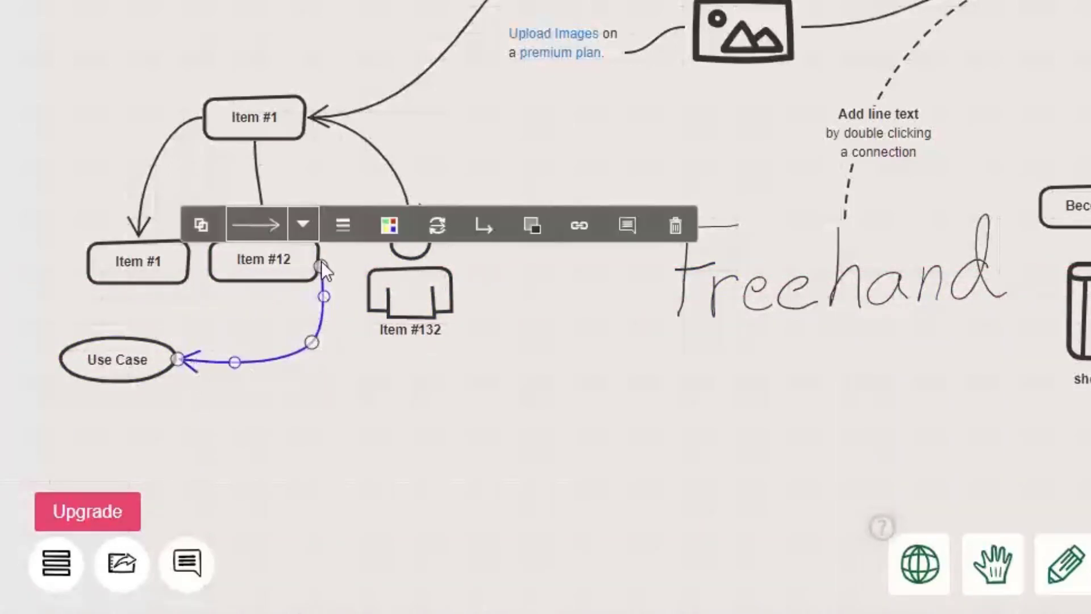
{"action": "mouse_move", "coordinate": [236, 361]}
{"action": "left_mouse_down"}
{"action": "mouse_move", "coordinate": [261, 363]}
{"action": "mouse_move", "coordinate": [251, 370]}
{"action": "mouse_move", "coordinate": [250, 348]}
{"action": "left_mouse_up"}
{"action": "left_click", "coordinate": [290, 358]}
Attach the Use Case arrow to Item #12's bottom centre with a right-angle bend.
{"action": "left_click", "coordinate": [482, 230]}
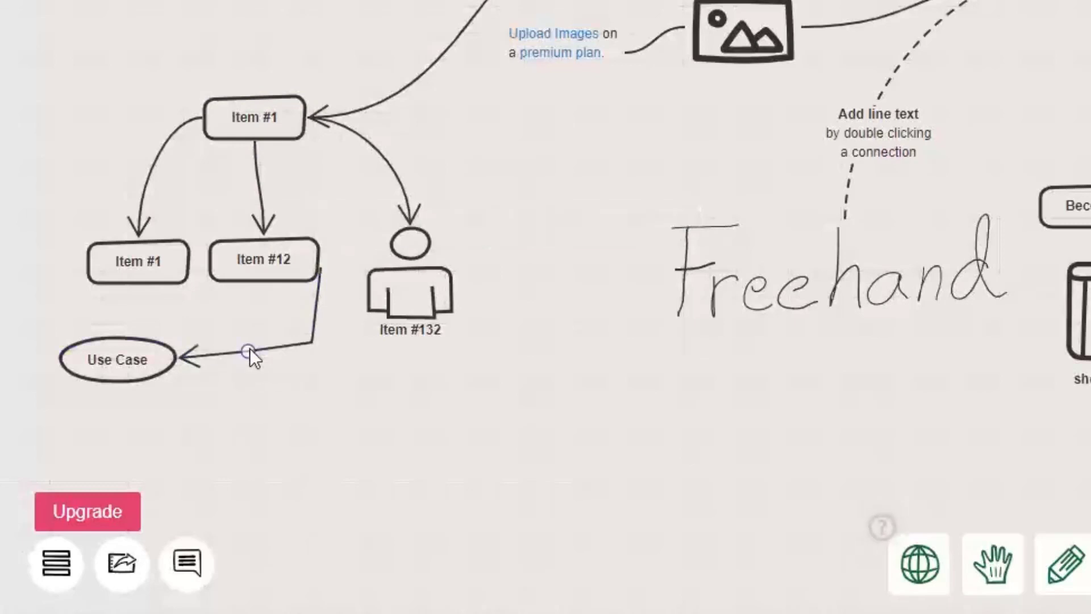
{"action": "left_click", "coordinate": [316, 305]}
{"action": "left_click_drag", "start_coordinate": [318, 270], "coordinate": [270, 287]}
{"action": "left_click_drag", "start_coordinate": [301, 340], "coordinate": [265, 352]}
{"action": "left_click", "coordinate": [247, 351]}
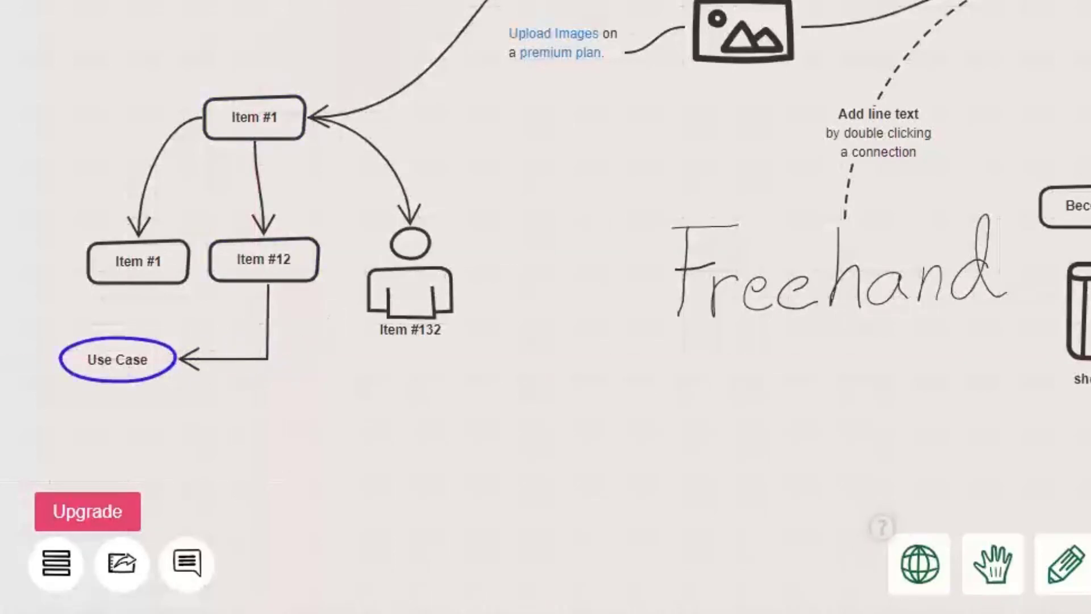
{"action": "left_click", "coordinate": [750, 40]}
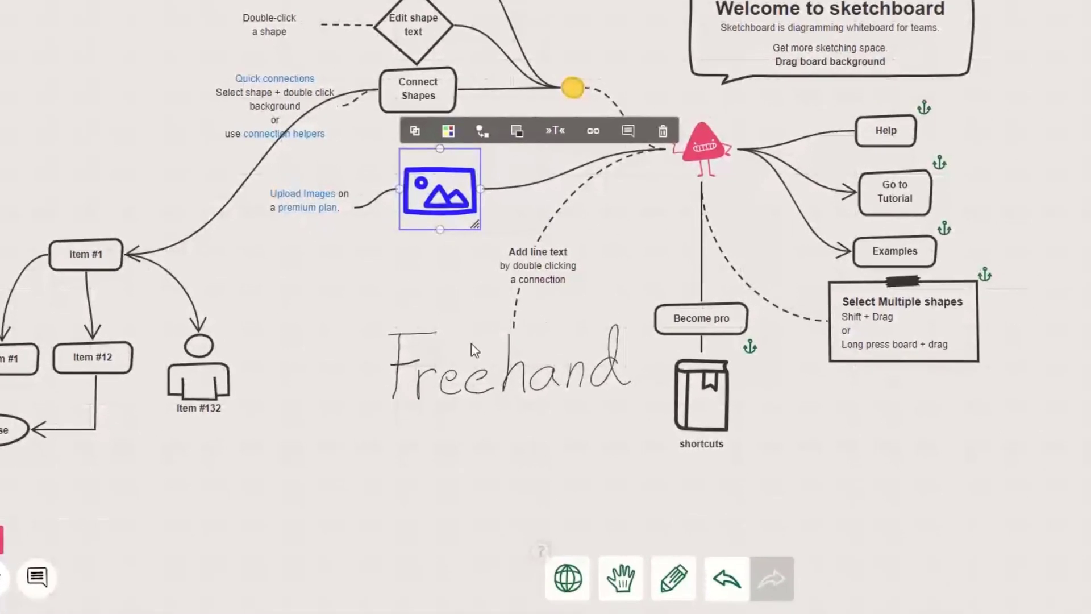
Handwrite a name below the Freehand label with the Freehand pencil.
{"action": "left_click", "coordinate": [527, 508]}
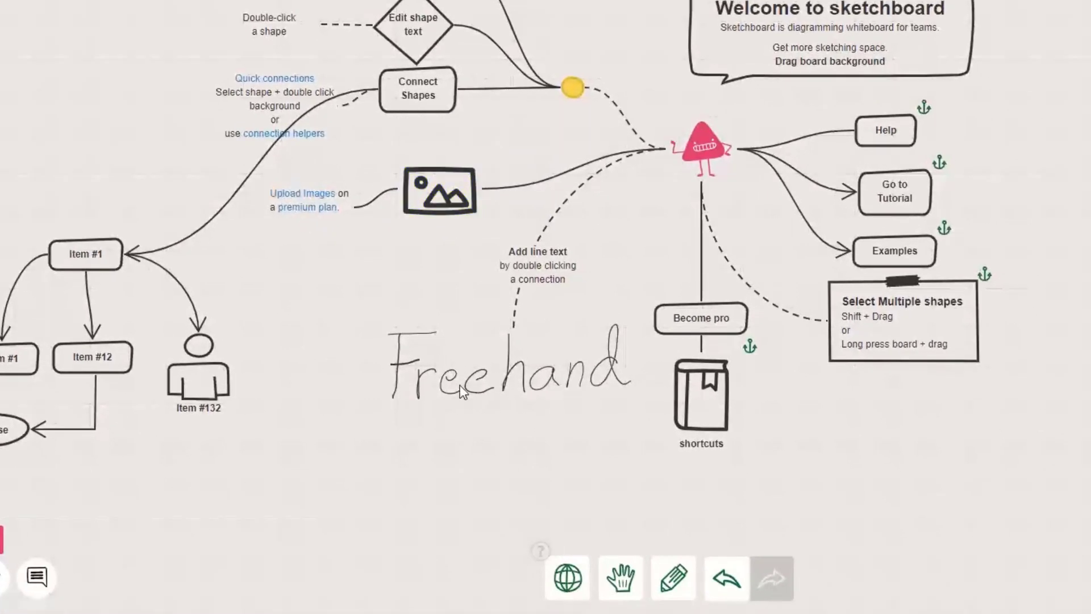
{"action": "left_click", "coordinate": [674, 587]}
{"action": "left_click_drag", "start_coordinate": [318, 438], "coordinate": [271, 534]}
{"action": "mouse_move", "coordinate": [343, 510]}
{"action": "left_mouse_down"}
{"action": "mouse_move", "coordinate": [369, 525]}
{"action": "mouse_move", "coordinate": [391, 501]}
{"action": "mouse_move", "coordinate": [437, 521]}
{"action": "left_mouse_up"}
{"action": "mouse_move", "coordinate": [453, 520]}
{"action": "left_mouse_down"}
{"action": "mouse_move", "coordinate": [460, 467]}
{"action": "mouse_move", "coordinate": [500, 462]}
{"action": "mouse_move", "coordinate": [521, 512]}
{"action": "left_mouse_up"}
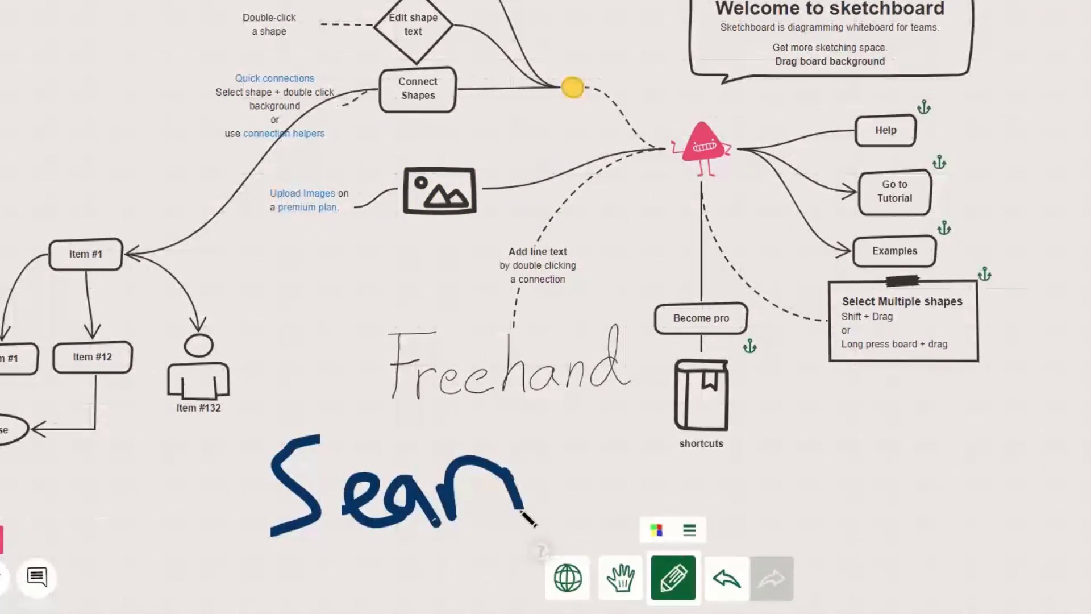
Recentre the board view and delete the handwritten name.
{"action": "left_click", "coordinate": [638, 586]}
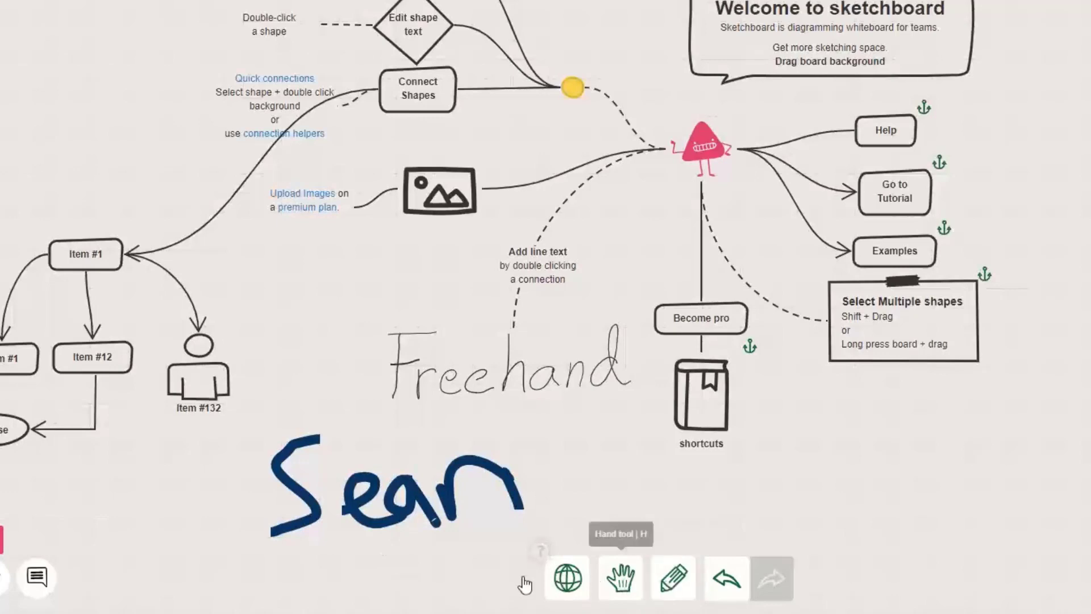
{"action": "mouse_move", "coordinate": [256, 568]}
{"action": "left_mouse_down"}
{"action": "mouse_move", "coordinate": [488, 403]}
{"action": "mouse_move", "coordinate": [711, 316]}
{"action": "left_mouse_up"}
{"action": "key", "text": "Delete"}
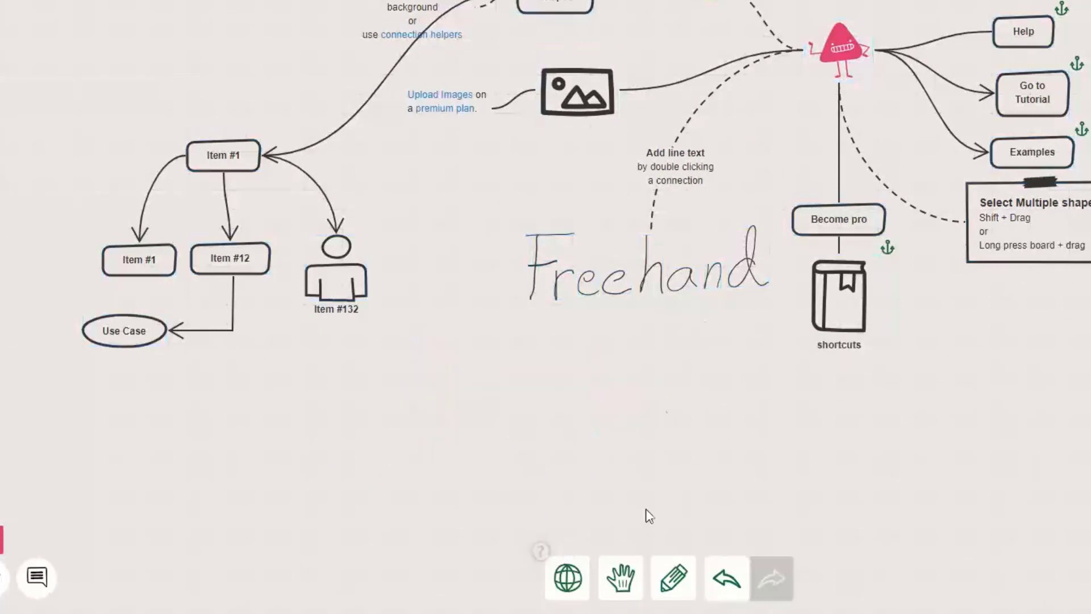
Set the freehand pen to the thinnest line width and a new colour.
{"action": "left_click", "coordinate": [674, 578]}
{"action": "left_click", "coordinate": [689, 530]}
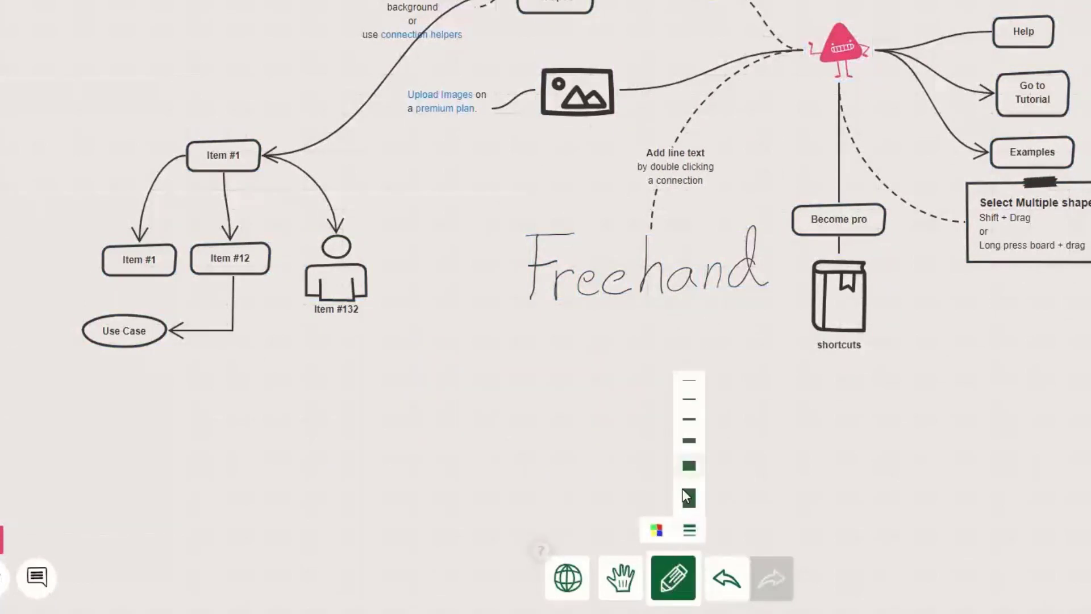
{"action": "left_click", "coordinate": [691, 386]}
{"action": "left_click", "coordinate": [689, 529]}
{"action": "left_click", "coordinate": [656, 530]}
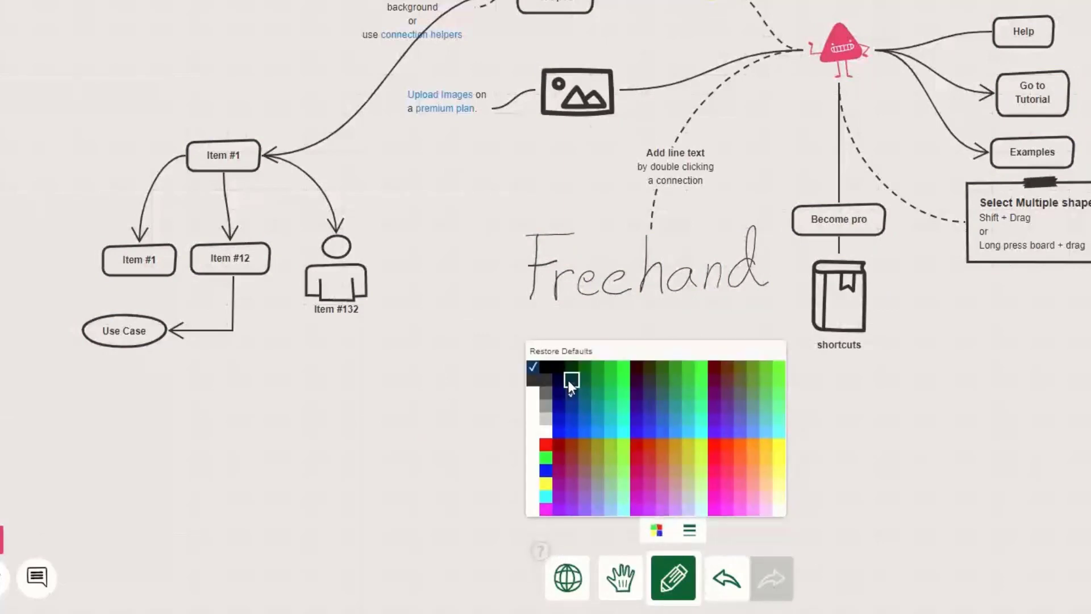
{"action": "left_click", "coordinate": [568, 380]}
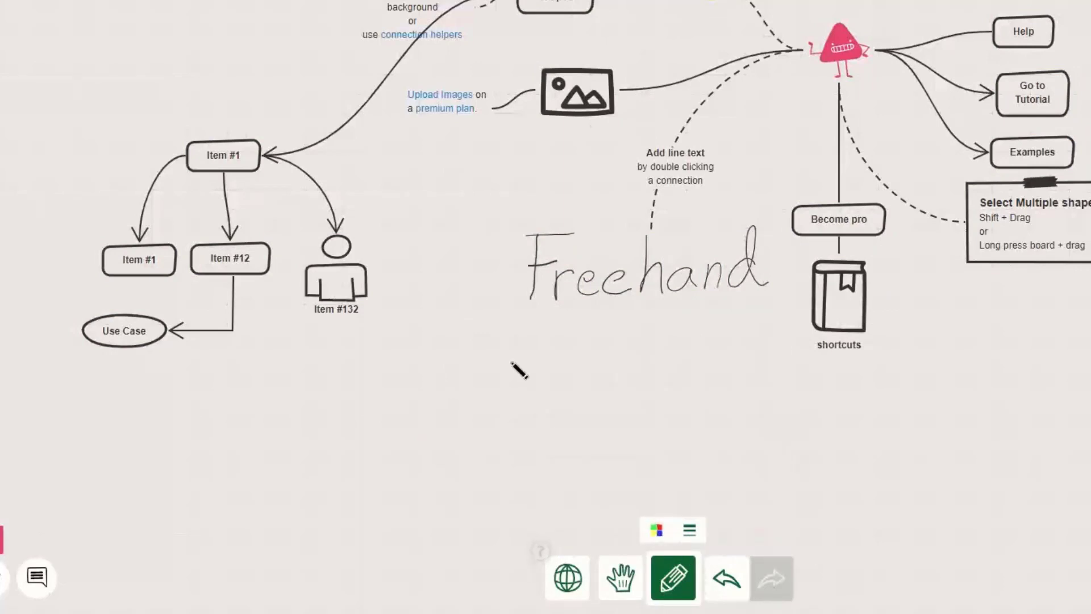
Draw a wavy stroke below the Freehand text, undo it, and bring up the main menu.
{"action": "mouse_move", "coordinate": [506, 340]}
{"action": "left_mouse_down"}
{"action": "mouse_move", "coordinate": [469, 388]}
{"action": "mouse_move", "coordinate": [459, 459]}
{"action": "mouse_move", "coordinate": [608, 416]}
{"action": "mouse_move", "coordinate": [789, 402]}
{"action": "mouse_move", "coordinate": [969, 416]}
{"action": "left_mouse_up"}
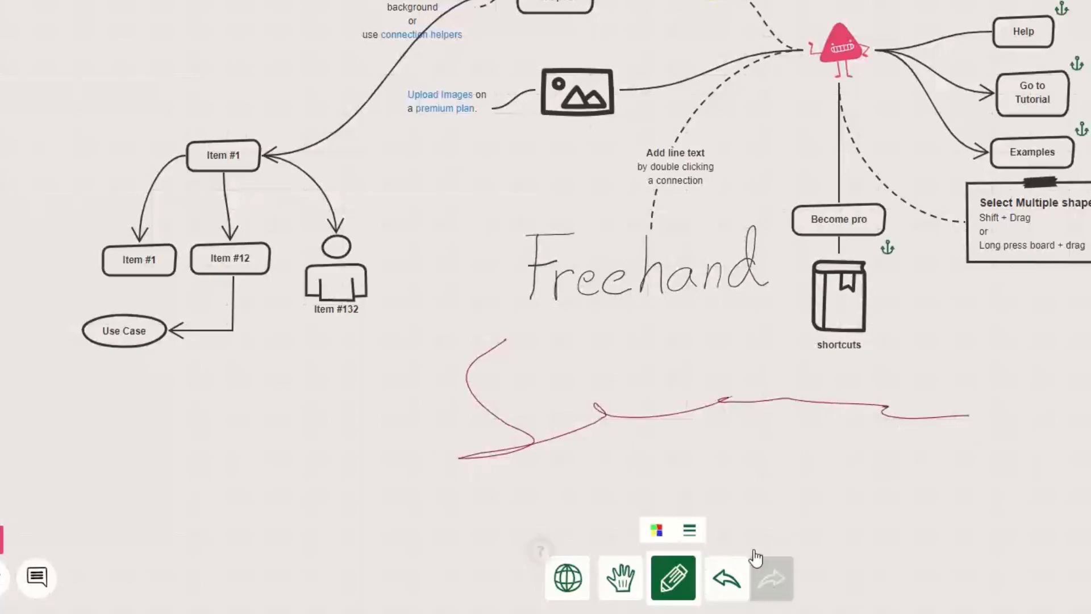
{"action": "left_click", "coordinate": [727, 577]}
{"action": "left_click", "coordinate": [28, 588]}
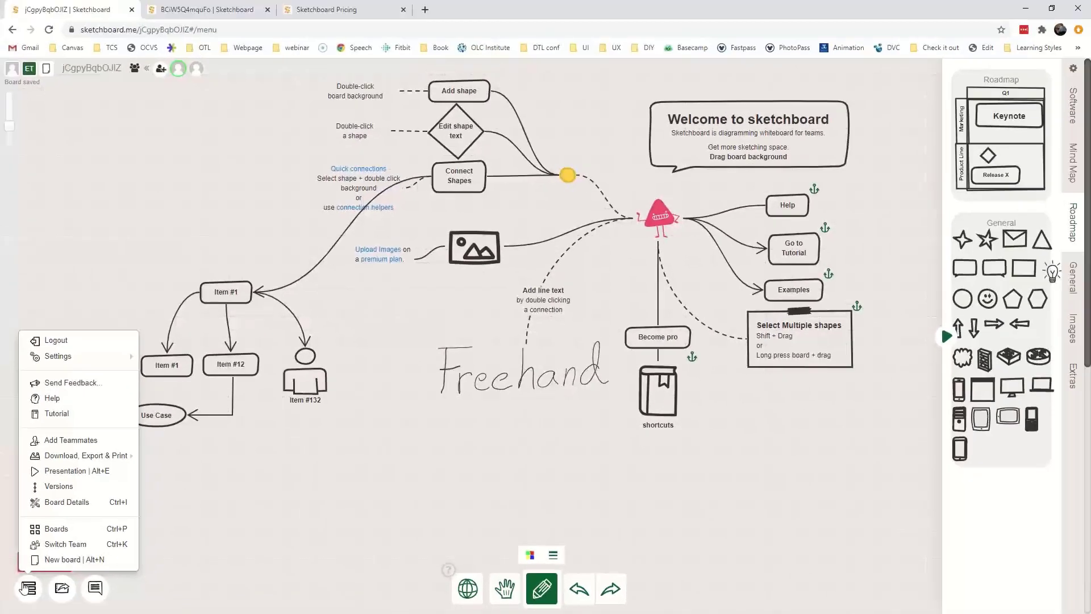
Start the Tutorial from the main menu.
{"action": "left_click", "coordinate": [67, 418]}
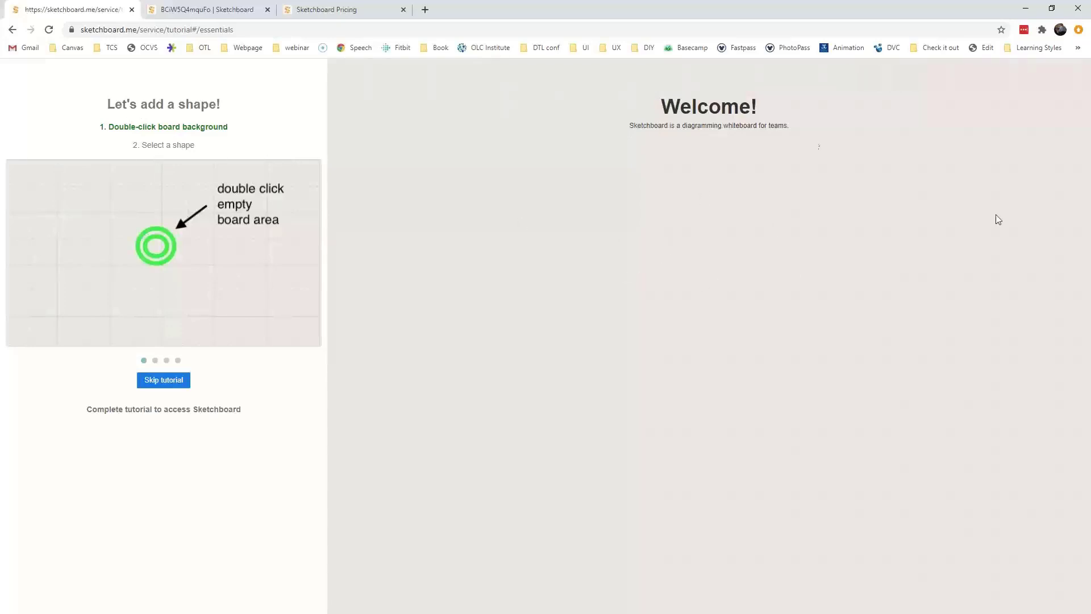
Add a Class box labelled 'Psychology' with font size 48 and nudge it up and left.
{"action": "double_click", "coordinate": [693, 317]}
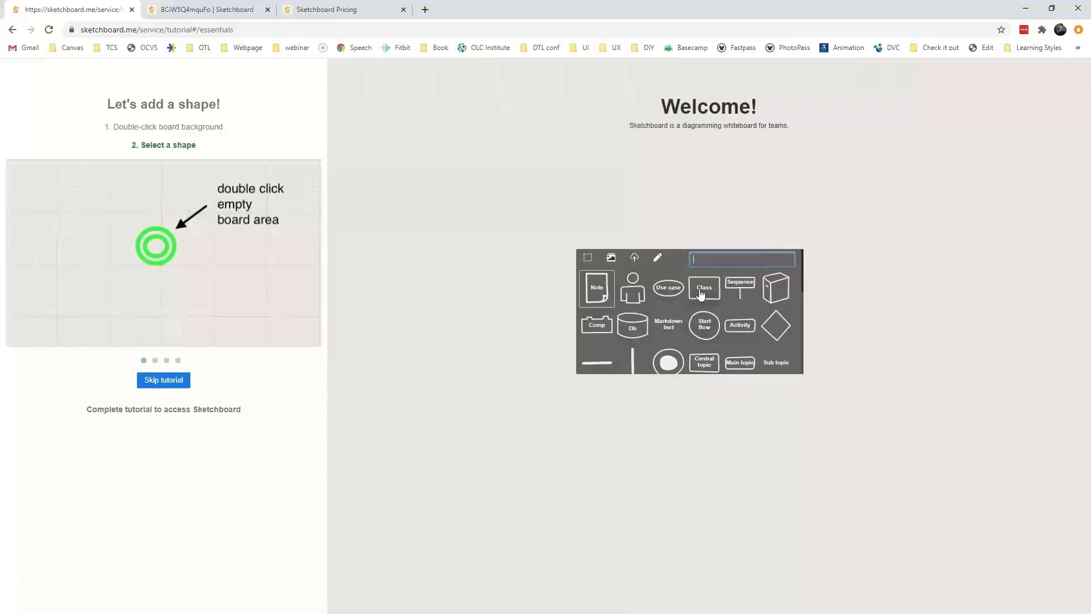
{"action": "left_click", "coordinate": [704, 291]}
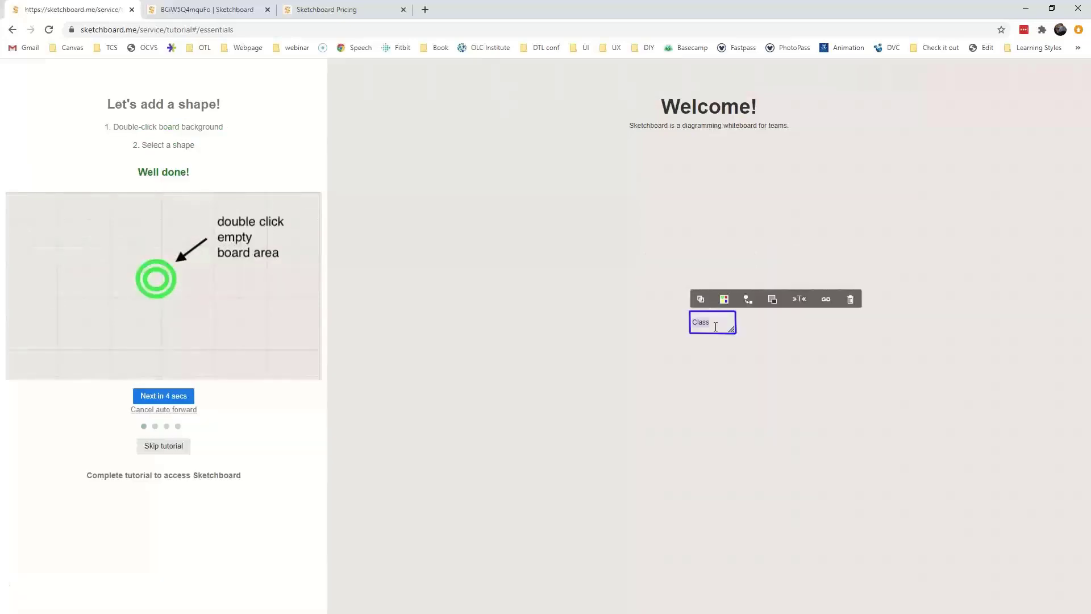
{"action": "type", "text": "Psychology"}
{"action": "left_click", "coordinate": [753, 324]}
{"action": "left_click", "coordinate": [799, 299]}
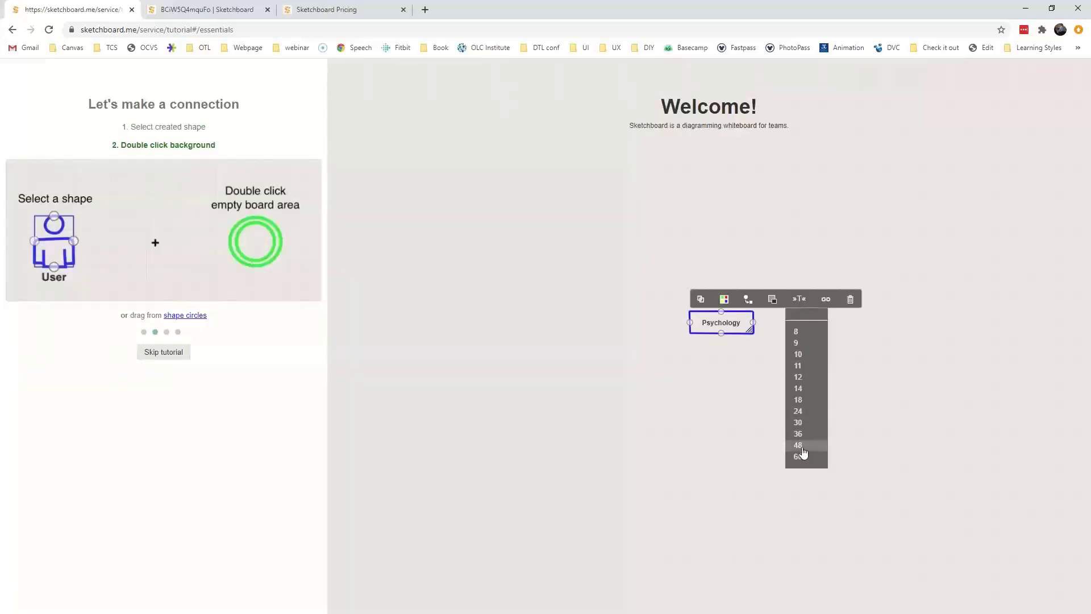
{"action": "left_click", "coordinate": [801, 444]}
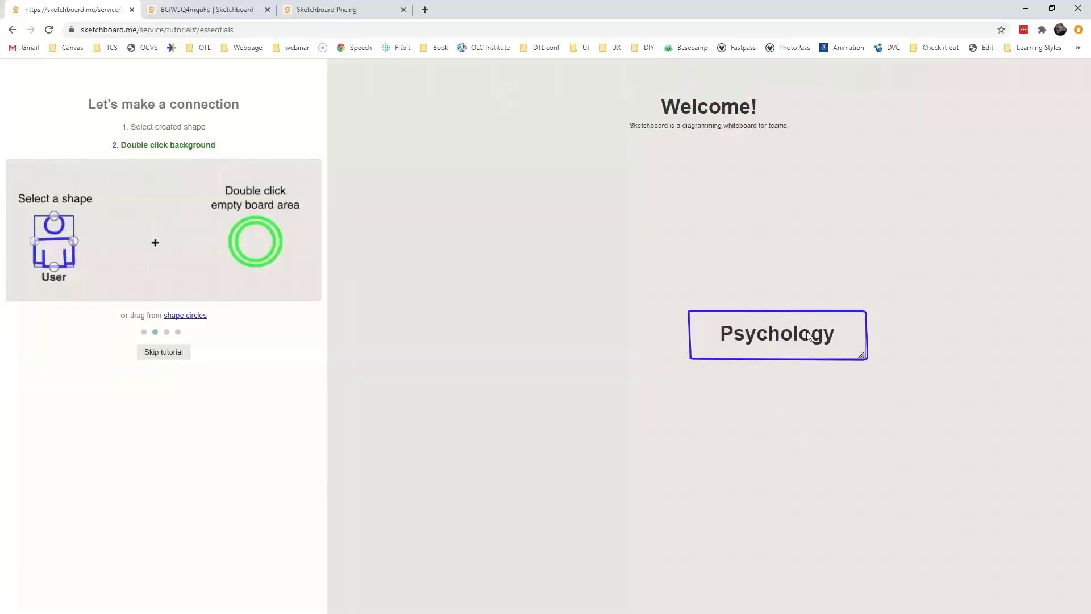
{"action": "left_click_drag", "start_coordinate": [816, 341], "coordinate": [785, 326]}
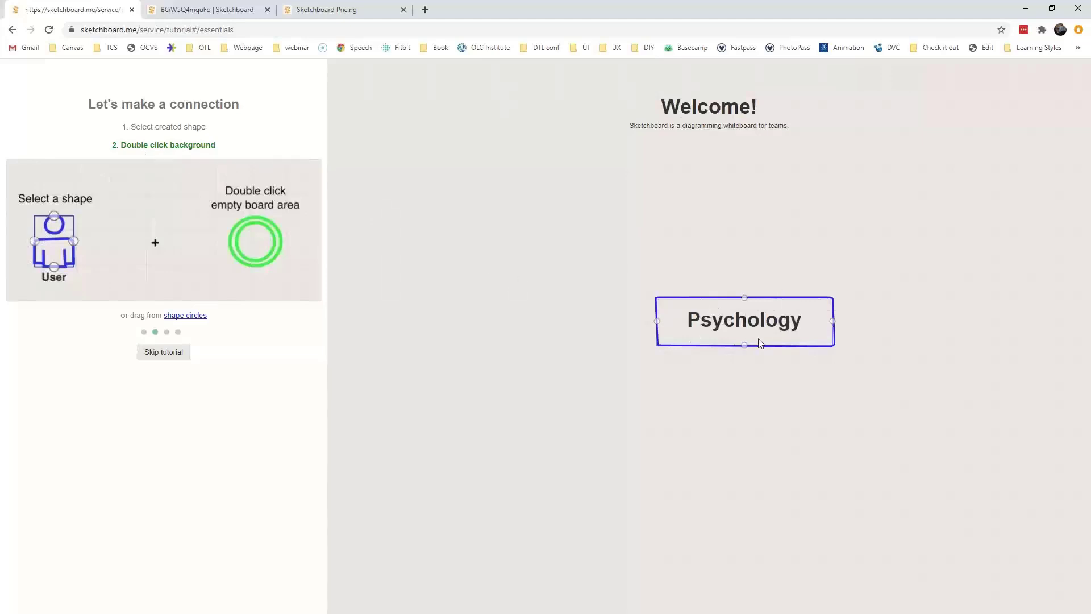
Branch linked 'Social Psychology' and 'CLinical' boxes off the Psychology box.
{"action": "double_click", "coordinate": [464, 221]}
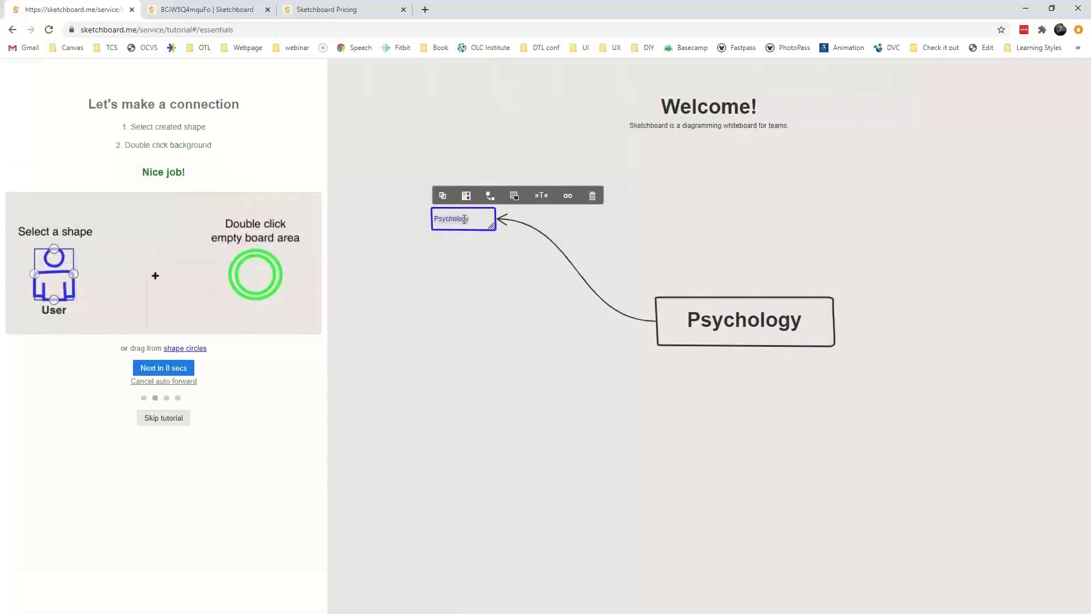
{"action": "type", "text": "Social"}
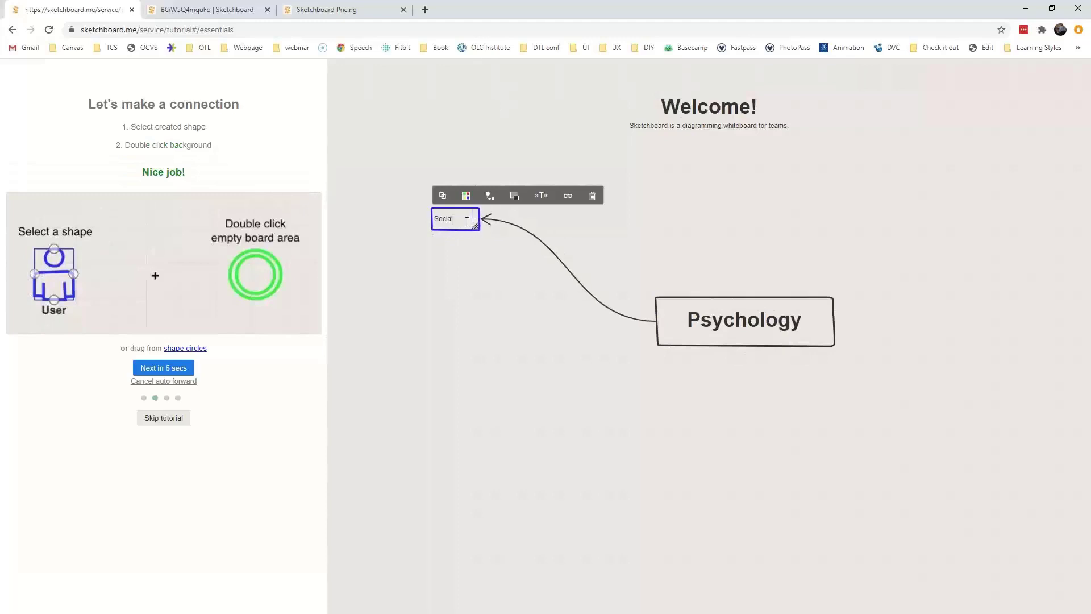
{"action": "type", "text": " Psychology"}
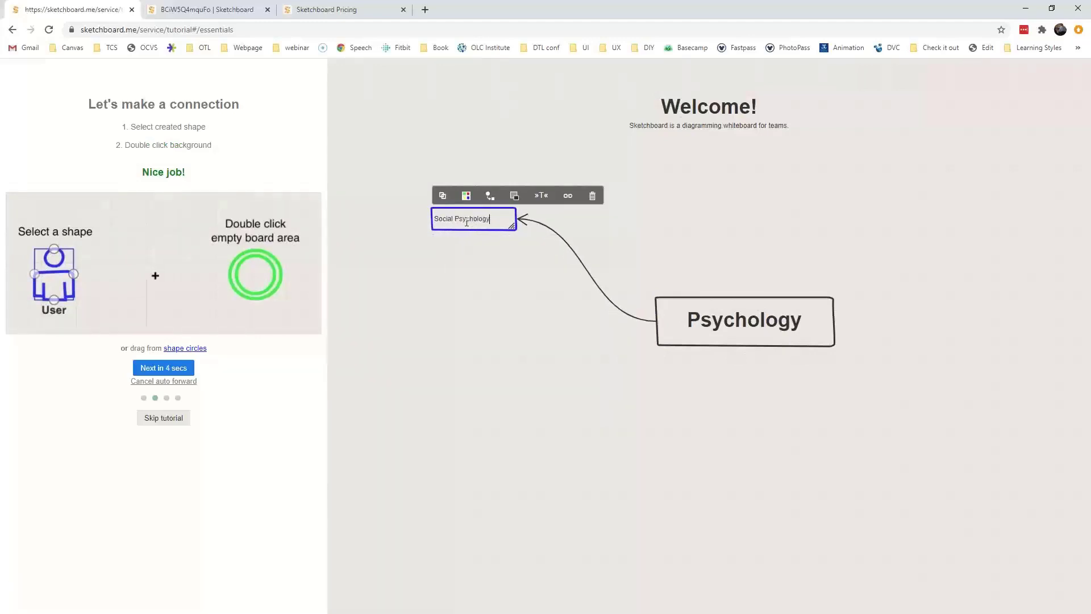
{"action": "left_click", "coordinate": [732, 302]}
{"action": "double_click", "coordinate": [779, 212]}
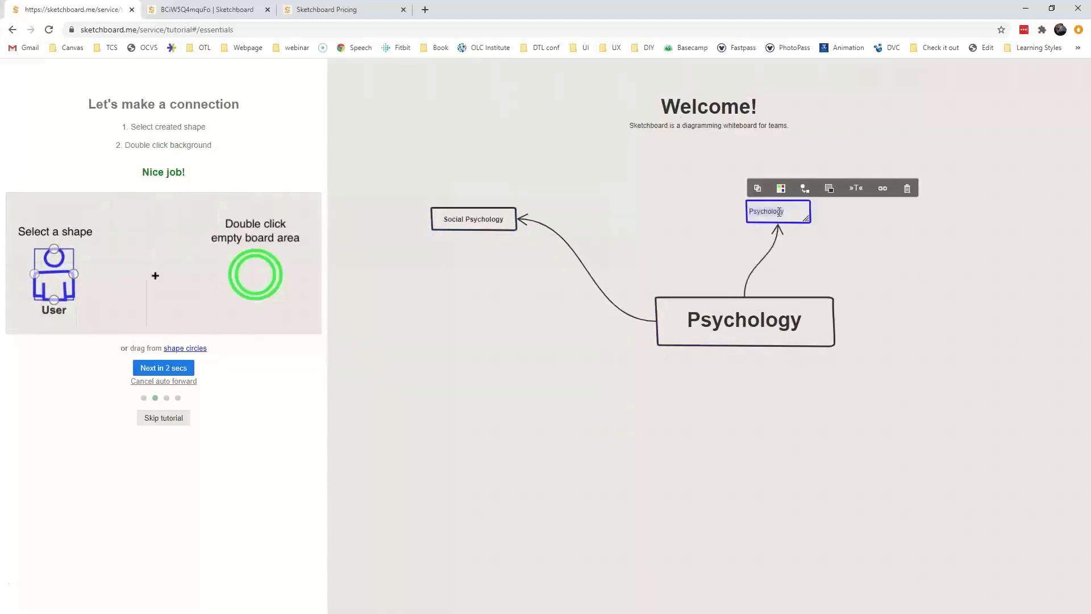
{"action": "type", "text": "CLinical"}
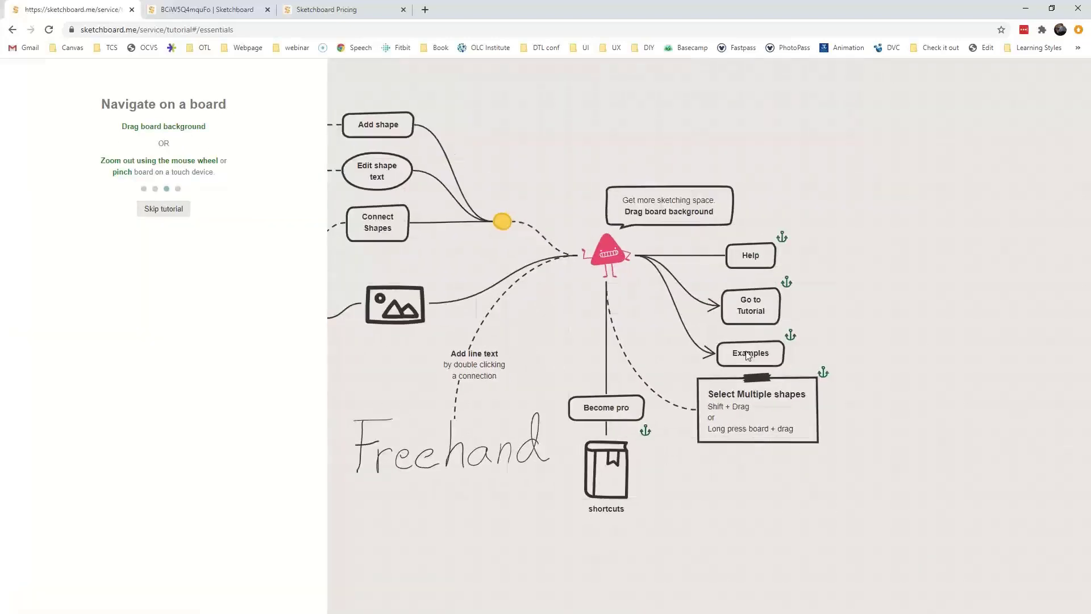
Fix the second topic's label from 'CLinical' to 'Clinical'.
{"action": "scroll", "coordinate": [747, 355], "scroll_direction": "down", "scroll_amount": 3}
{"action": "left_click_drag", "start_coordinate": [690, 220], "coordinate": [721, 510]}
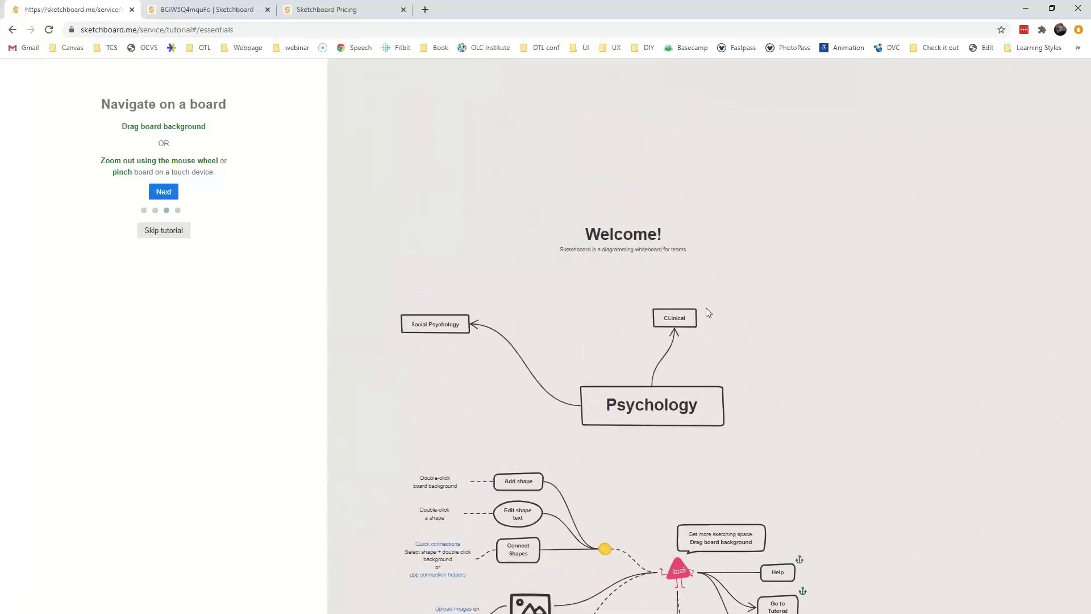
{"action": "double_click", "coordinate": [672, 323]}
{"action": "left_click_drag", "start_coordinate": [675, 322], "coordinate": [642, 322]}
{"action": "type", "text": "Clinical"}
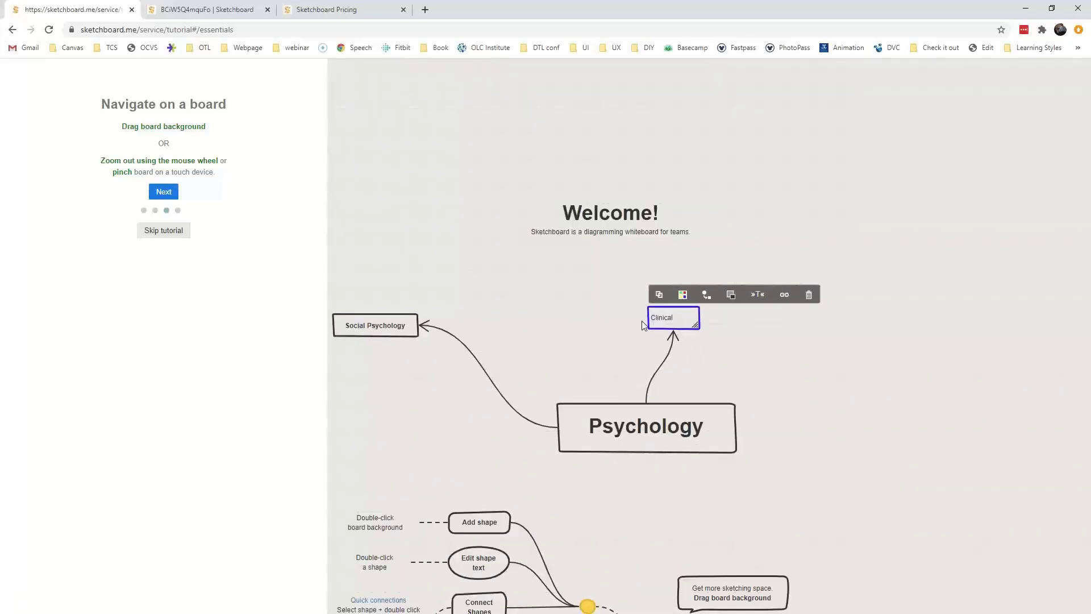
{"action": "left_click", "coordinate": [817, 337]}
Add a third topic box linked to Psychology.
{"action": "double_click", "coordinate": [859, 375]}
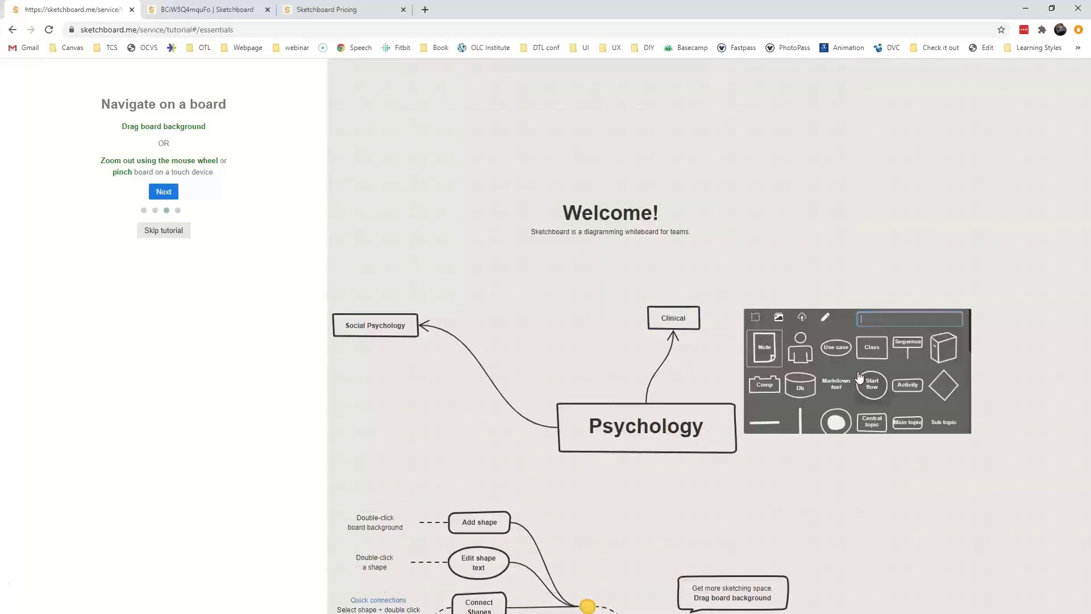
{"action": "left_click", "coordinate": [711, 422]}
{"action": "double_click", "coordinate": [861, 369]}
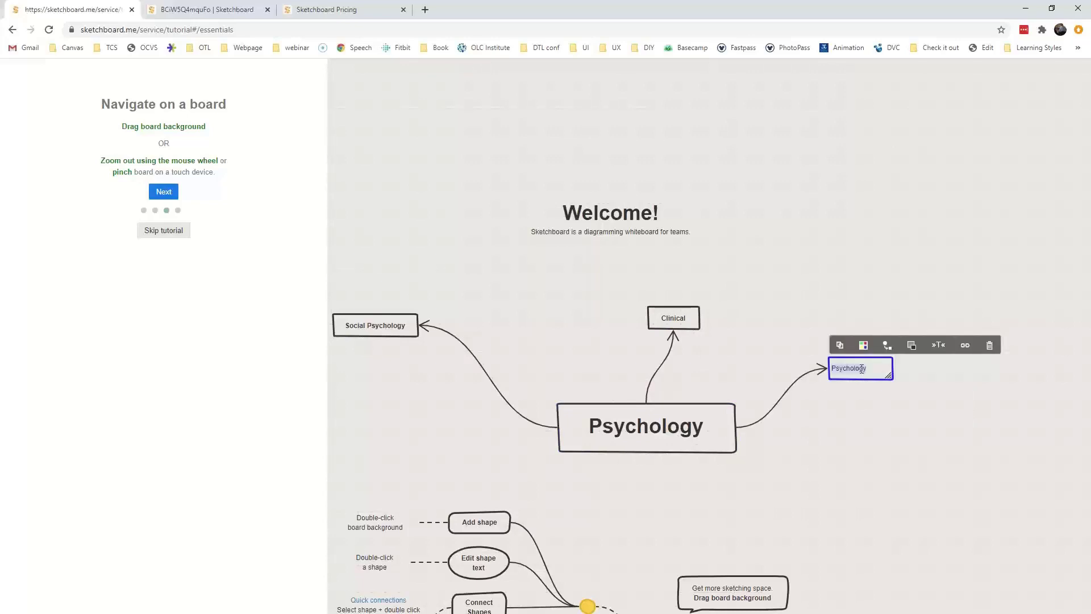
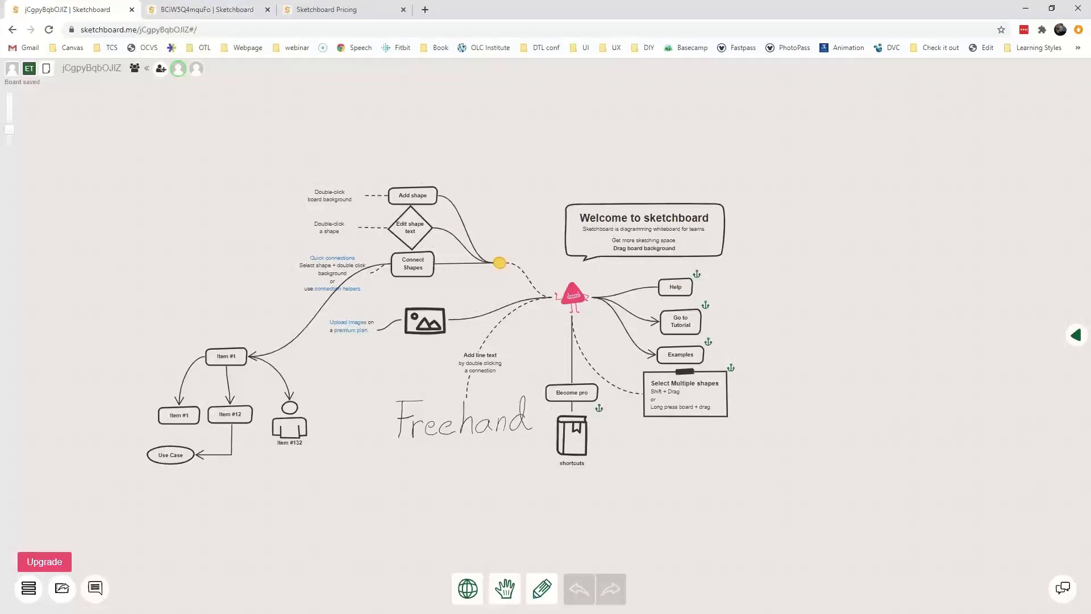
{"action": "left_click", "coordinate": [195, 11]}
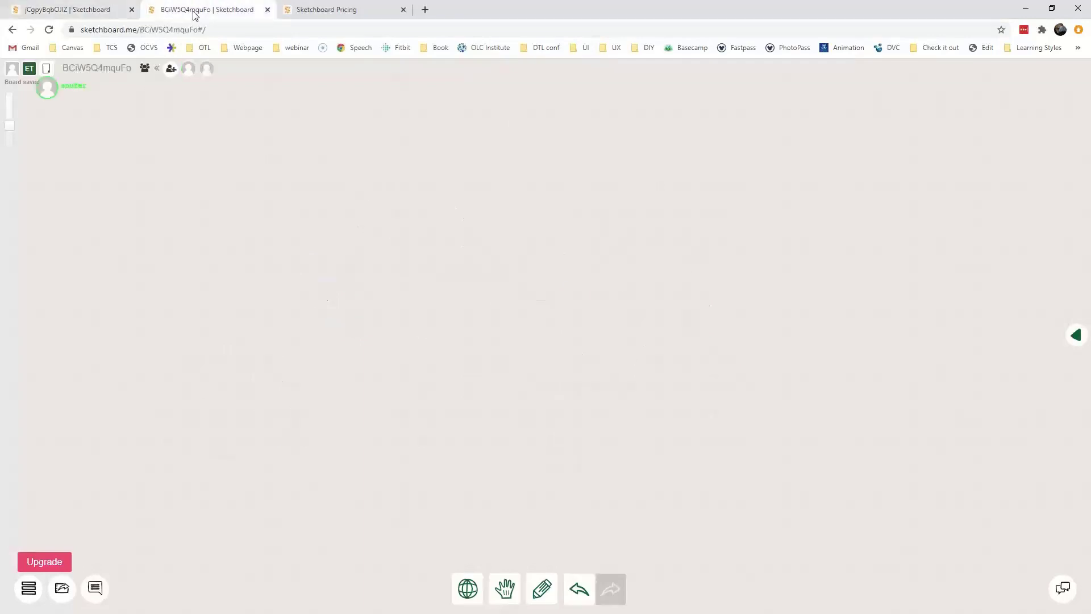
Arrange the two board windows side by side and add a User actor.
{"action": "left_click_drag", "start_coordinate": [0, 13], "coordinate": [1090, 88]}
{"action": "left_click", "coordinate": [135, 93]}
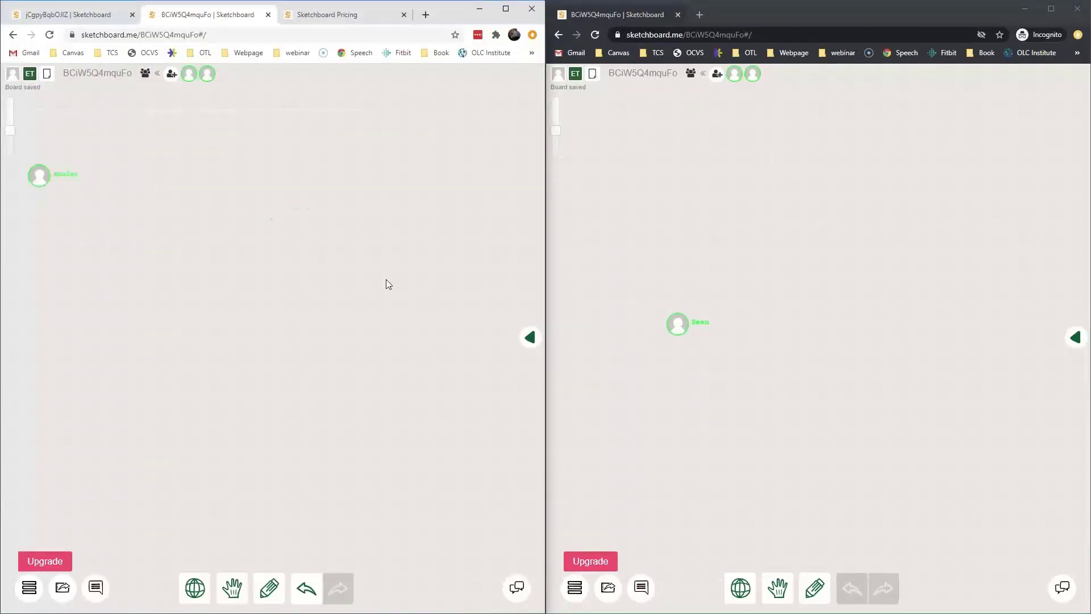
{"action": "left_click", "coordinate": [192, 263]}
{"action": "left_click", "coordinate": [185, 234]}
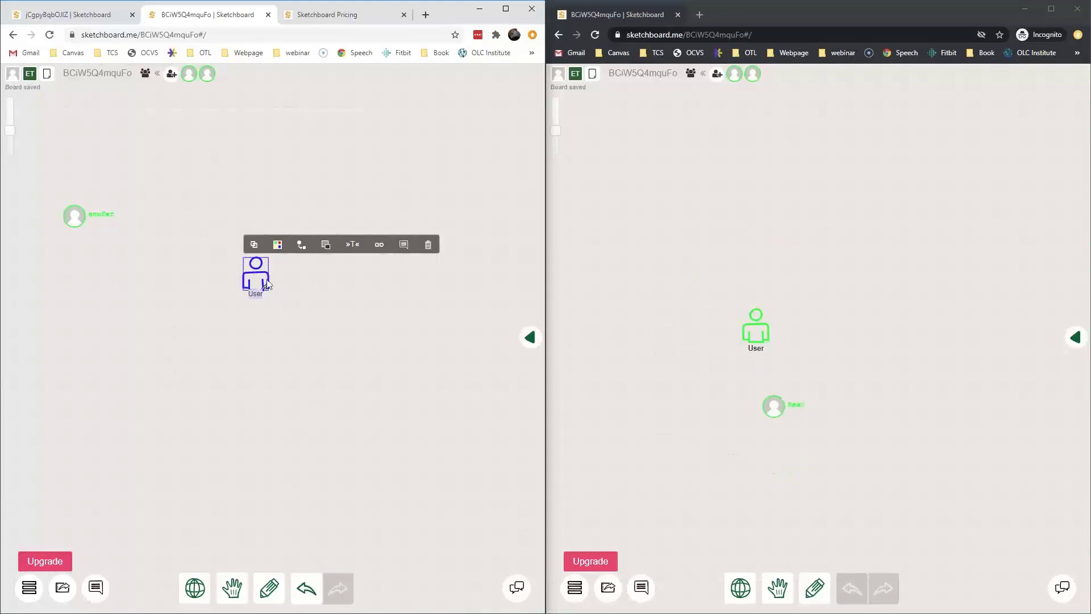
In the left window, add three linked Use Case shapes off the User.
{"action": "left_click_drag", "start_coordinate": [257, 291], "coordinate": [335, 458]}
{"action": "left_click_drag", "start_coordinate": [314, 381], "coordinate": [252, 461]}
{"action": "left_click_drag", "start_coordinate": [374, 380], "coordinate": [420, 450]}
{"action": "left_click", "coordinate": [421, 344]}
In the right window, connect another Use Case to the User.
{"action": "left_click", "coordinate": [820, 307]}
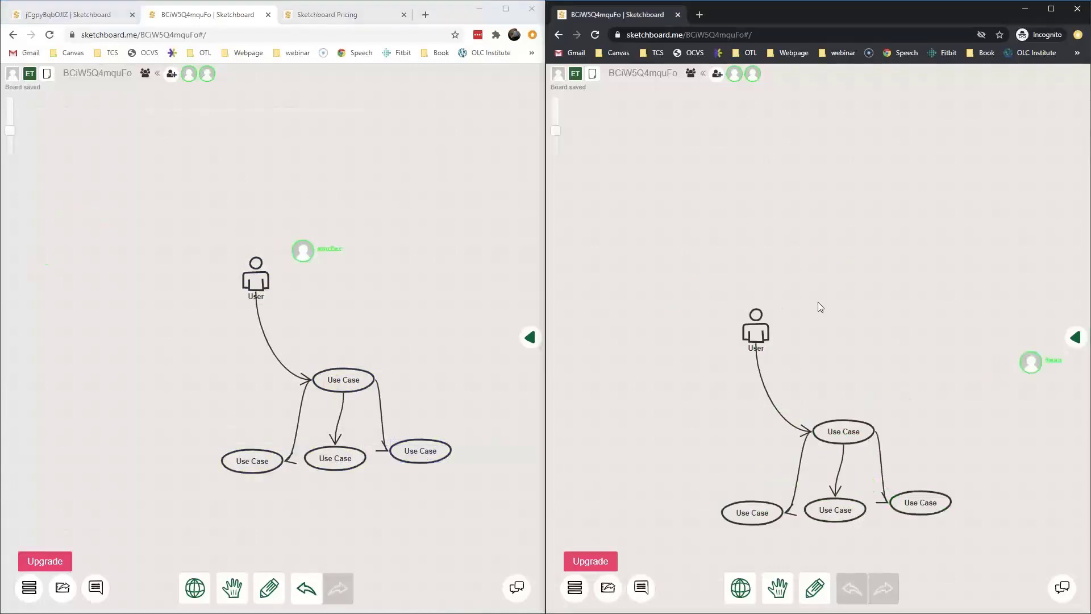
{"action": "left_click", "coordinate": [756, 329]}
{"action": "left_click", "coordinate": [868, 333]}
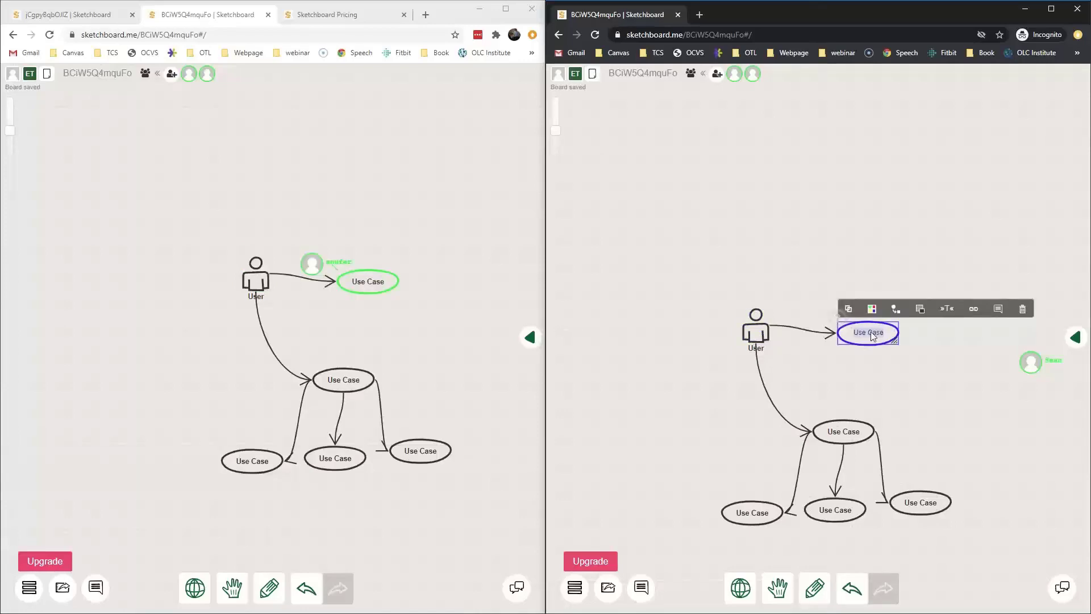
{"action": "left_click", "coordinate": [895, 310]}
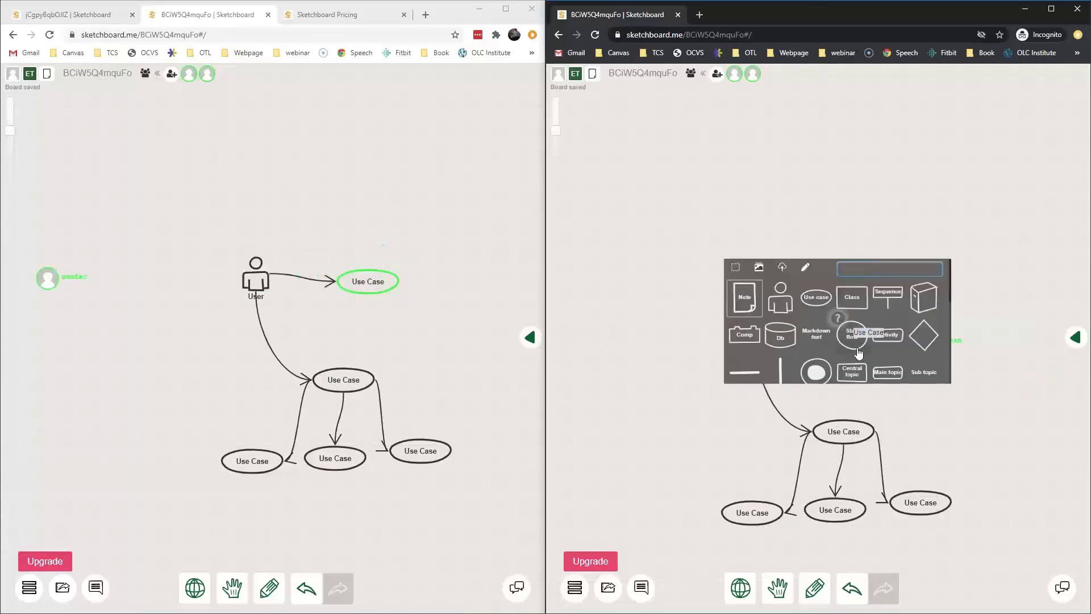
Turn the newest Use Case into a component and post a 'Lorem ipsum' comment on it.
{"action": "left_click", "coordinate": [748, 335]}
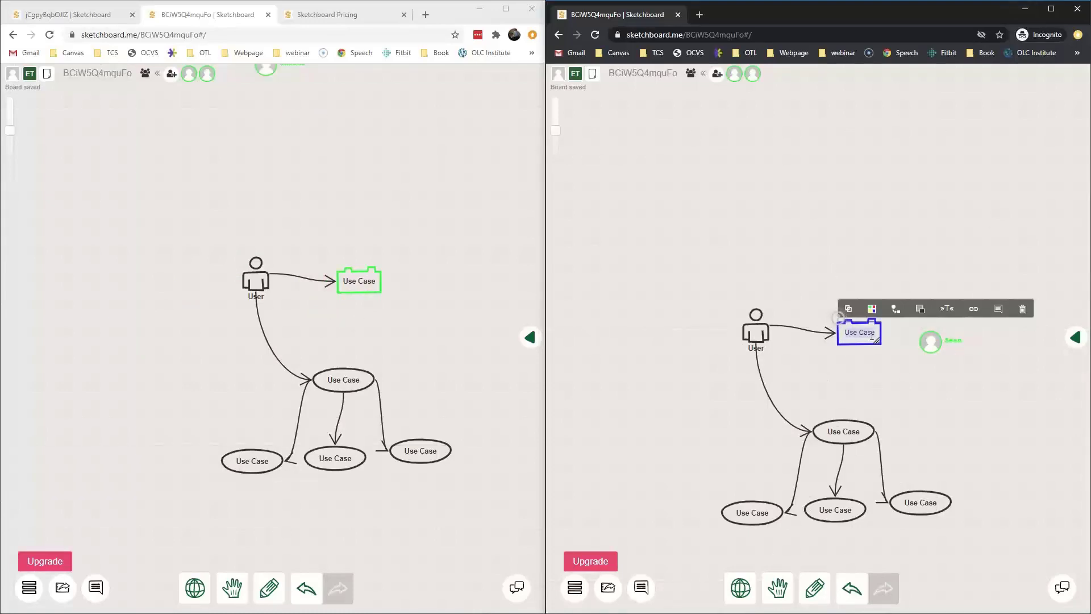
{"action": "left_click", "coordinate": [997, 309]}
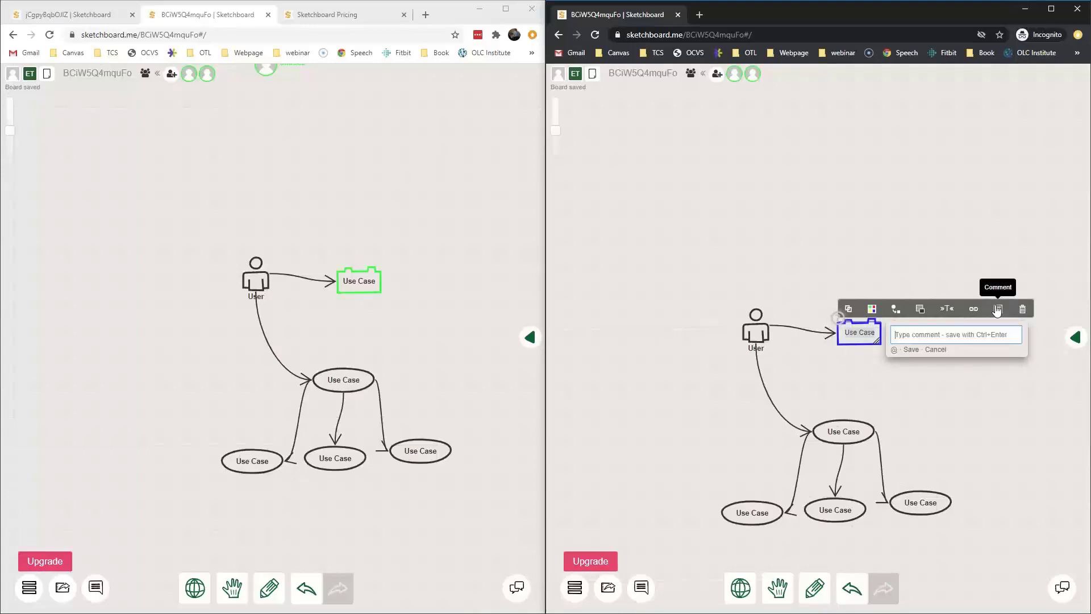
{"action": "type", "text": "Lore"}
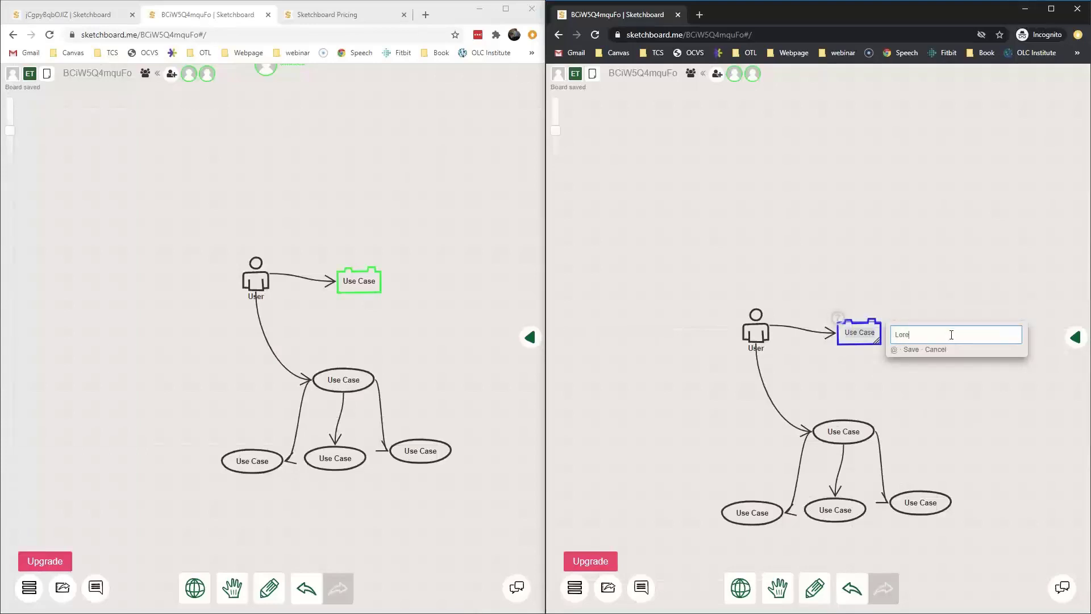
{"action": "type", "text": "m ipsum"}
{"action": "key", "text": "Return"}
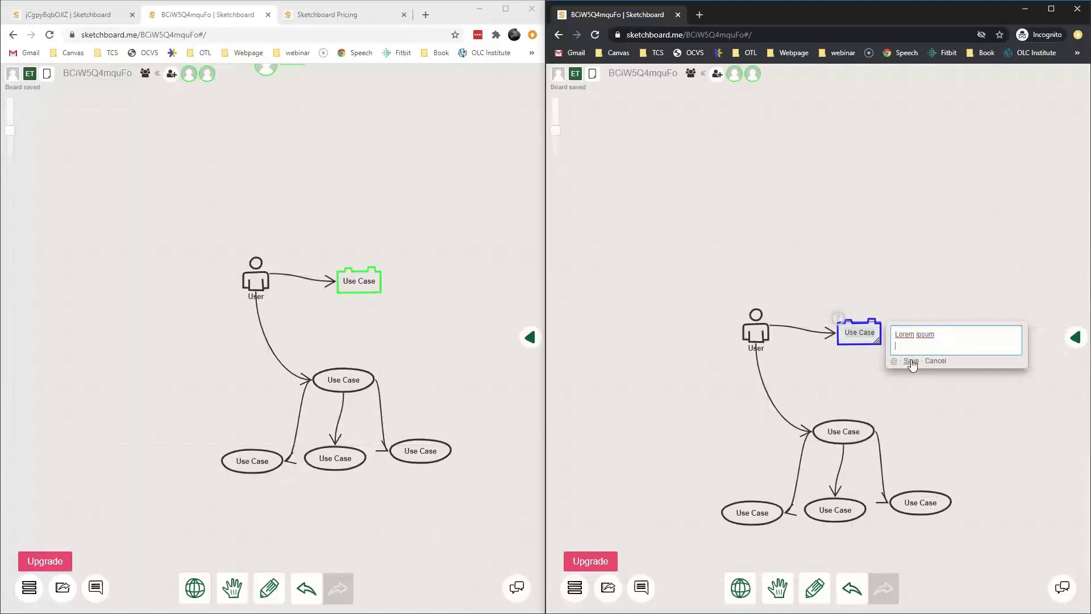
{"action": "left_click", "coordinate": [911, 364]}
{"action": "left_click", "coordinate": [332, 267]}
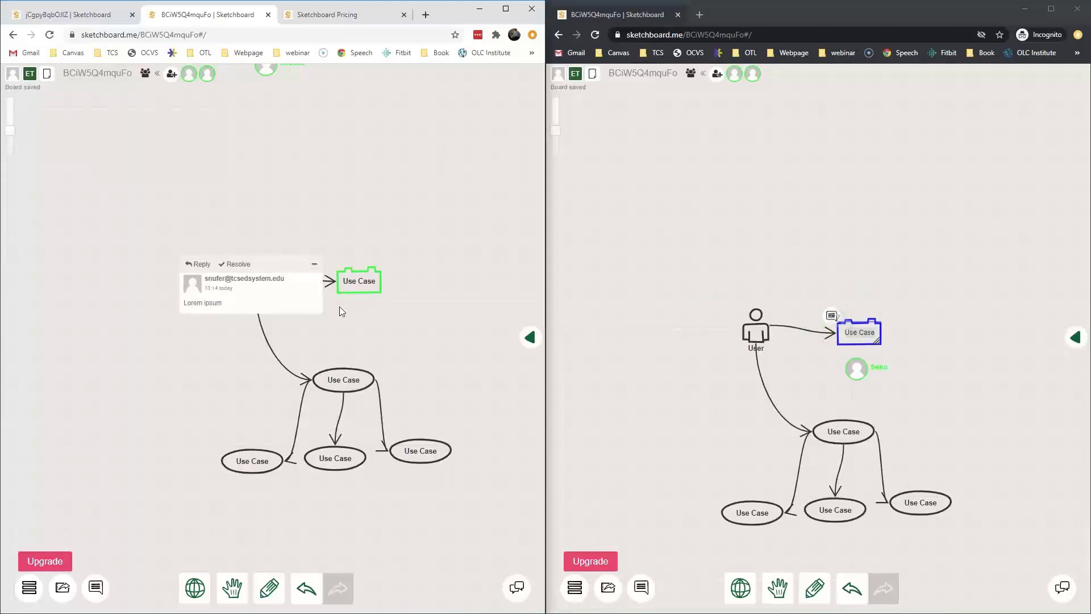
{"action": "left_click", "coordinate": [267, 466]}
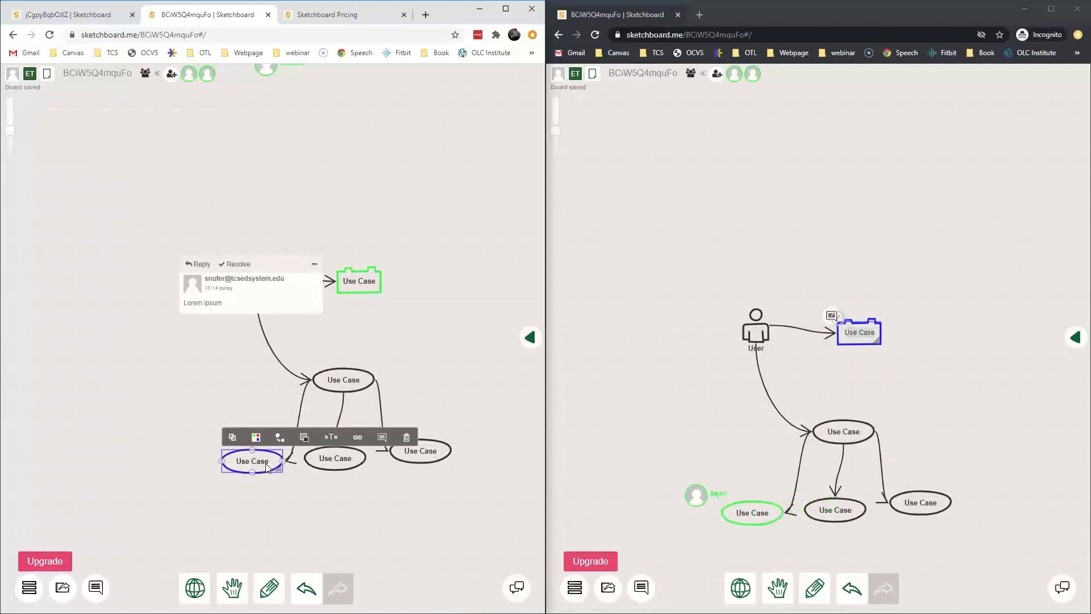
Move the three lower Use Cases into one row, with their arrows meeting each top.
{"action": "left_click_drag", "start_coordinate": [267, 467], "coordinate": [250, 481]}
{"action": "left_click", "coordinate": [280, 494]}
{"action": "left_click", "coordinate": [387, 451]}
{"action": "left_click_drag", "start_coordinate": [388, 450], "coordinate": [421, 490]}
{"action": "left_click_drag", "start_coordinate": [335, 458], "coordinate": [336, 491]}
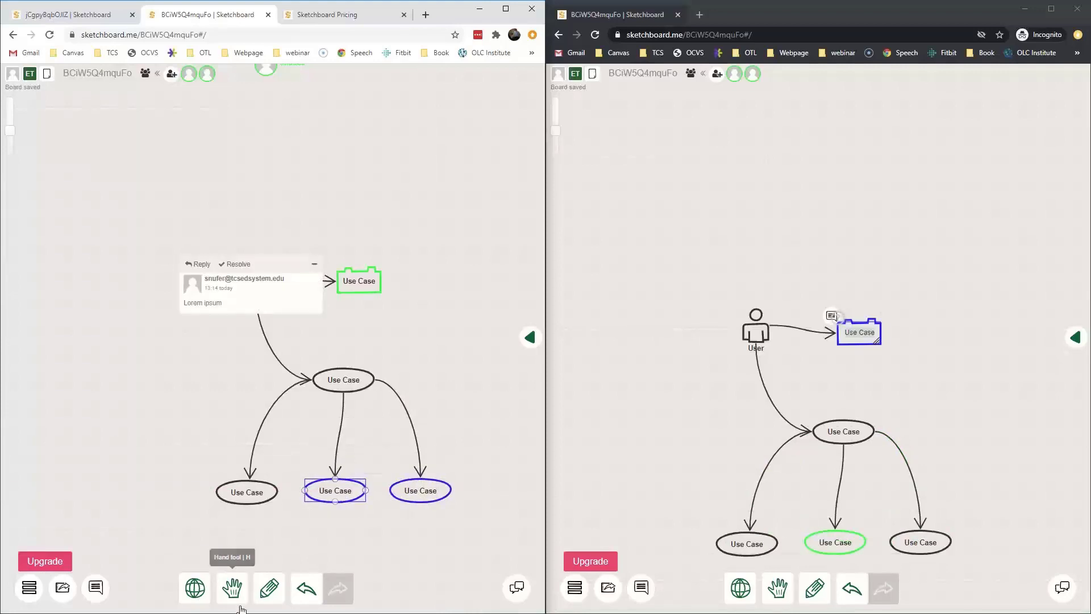
Pan the board with the Hand tool, try Map View, then restore normal scale.
{"action": "left_click", "coordinate": [234, 592]}
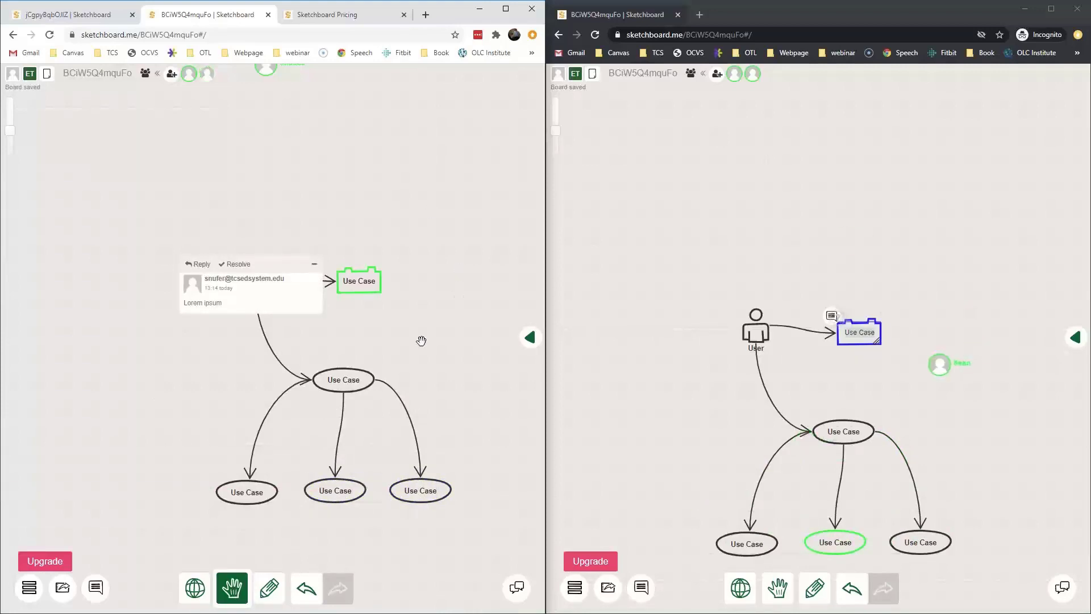
{"action": "left_click_drag", "start_coordinate": [421, 340], "coordinate": [397, 358]}
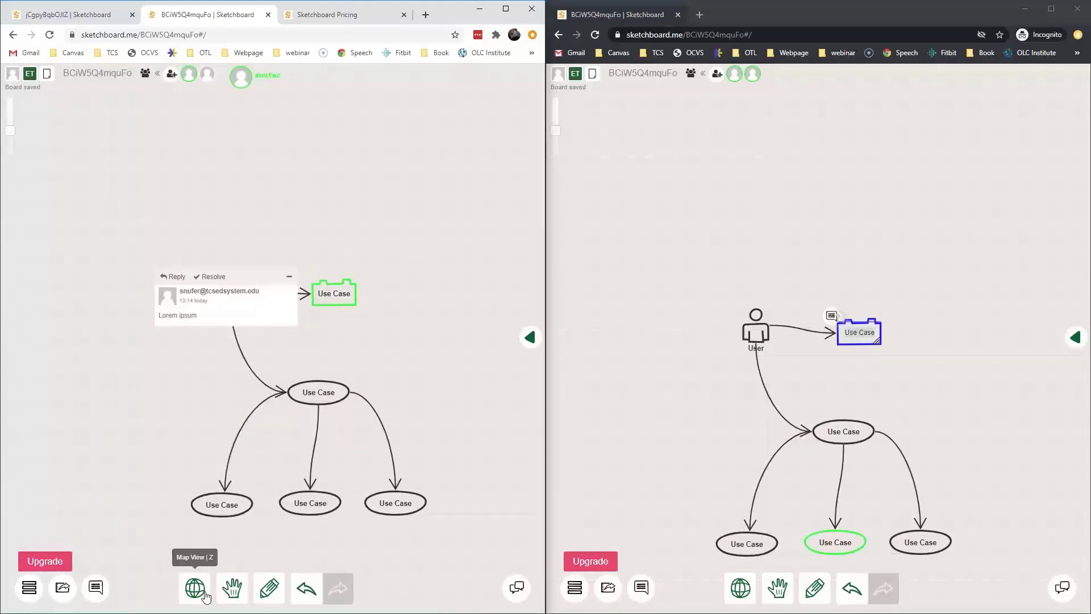
{"action": "left_click", "coordinate": [204, 592]}
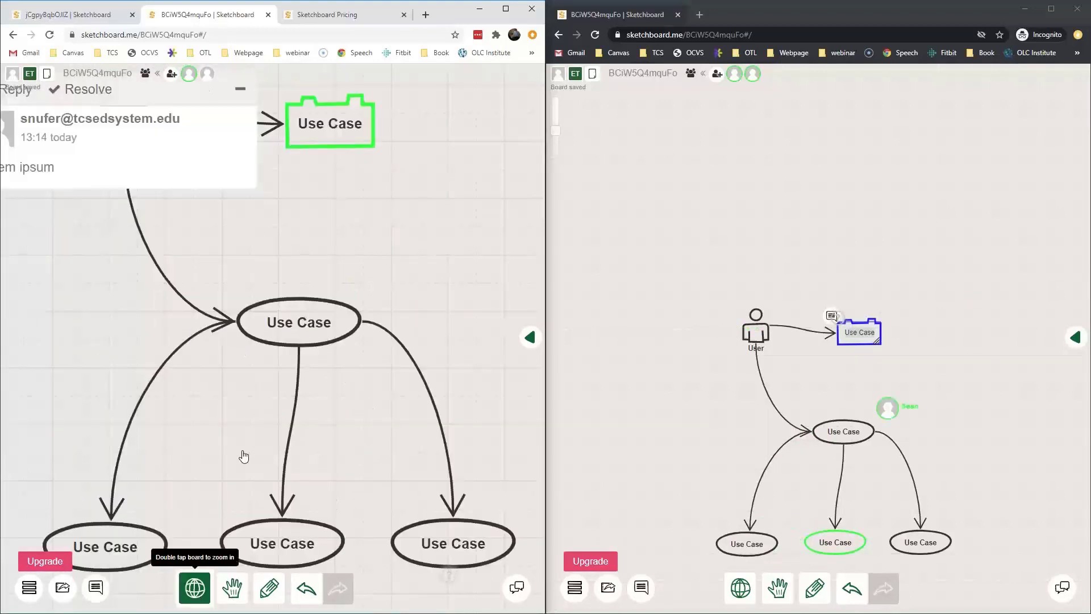
{"action": "double_click", "coordinate": [244, 453]}
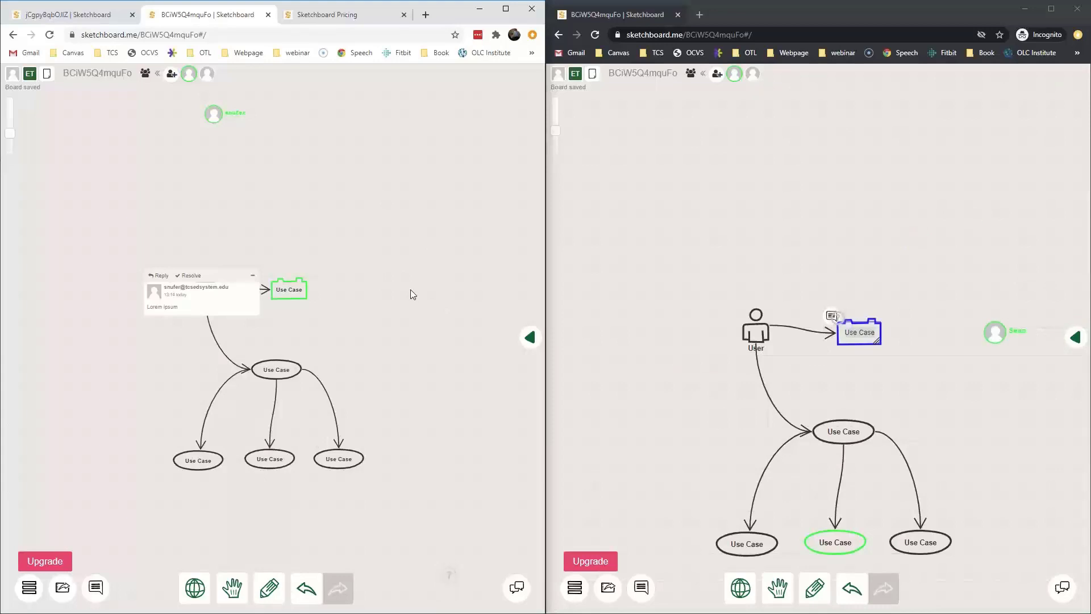
Switch back to the welcome board and maximize its window.
{"action": "left_click", "coordinate": [30, 590]}
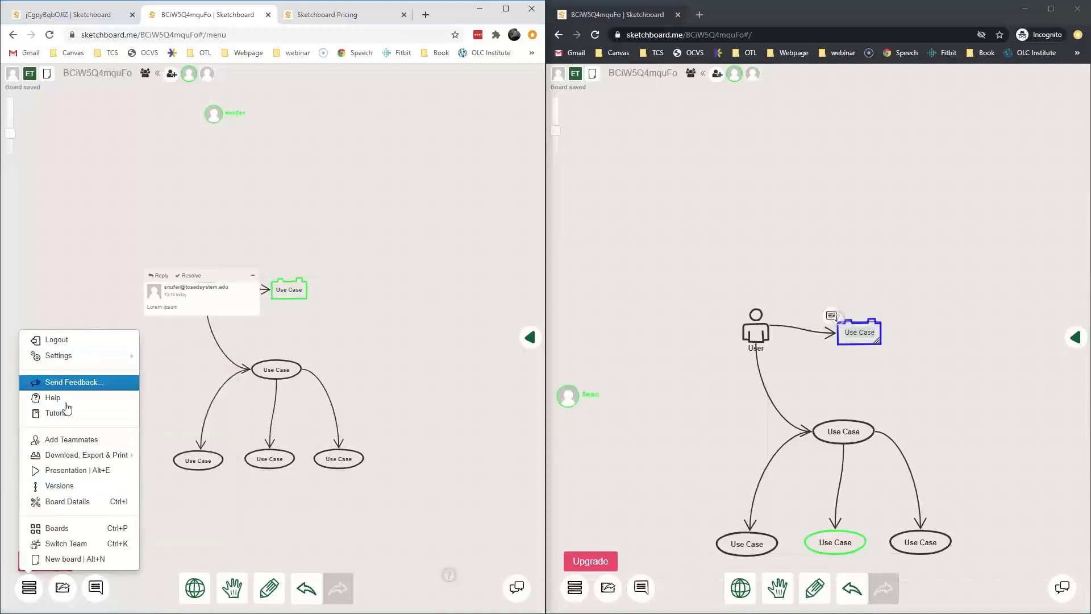
{"action": "left_click", "coordinate": [103, 16]}
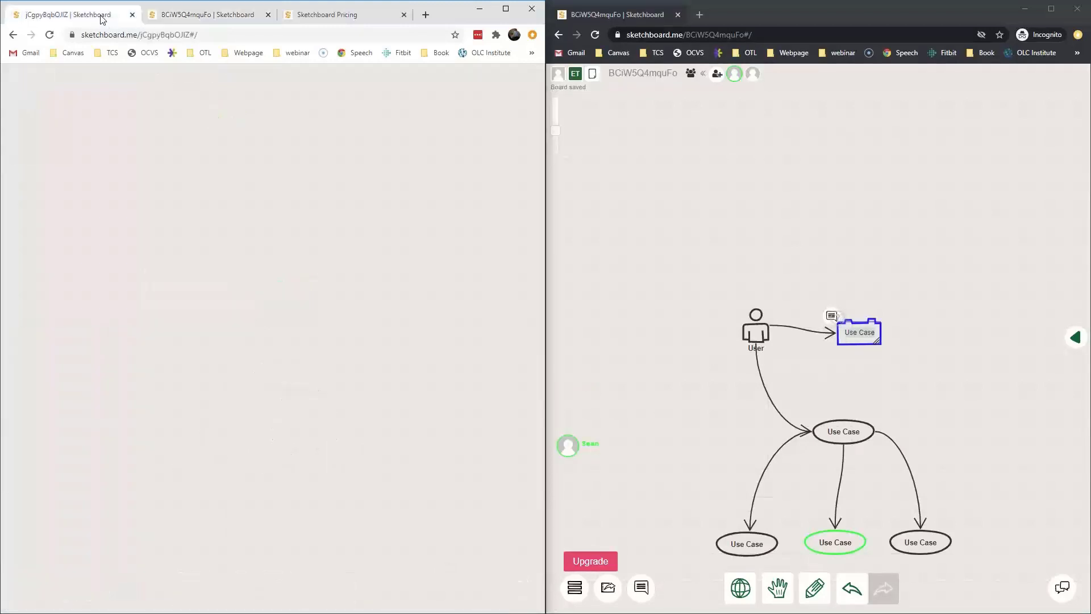
{"action": "left_click", "coordinate": [505, 10]}
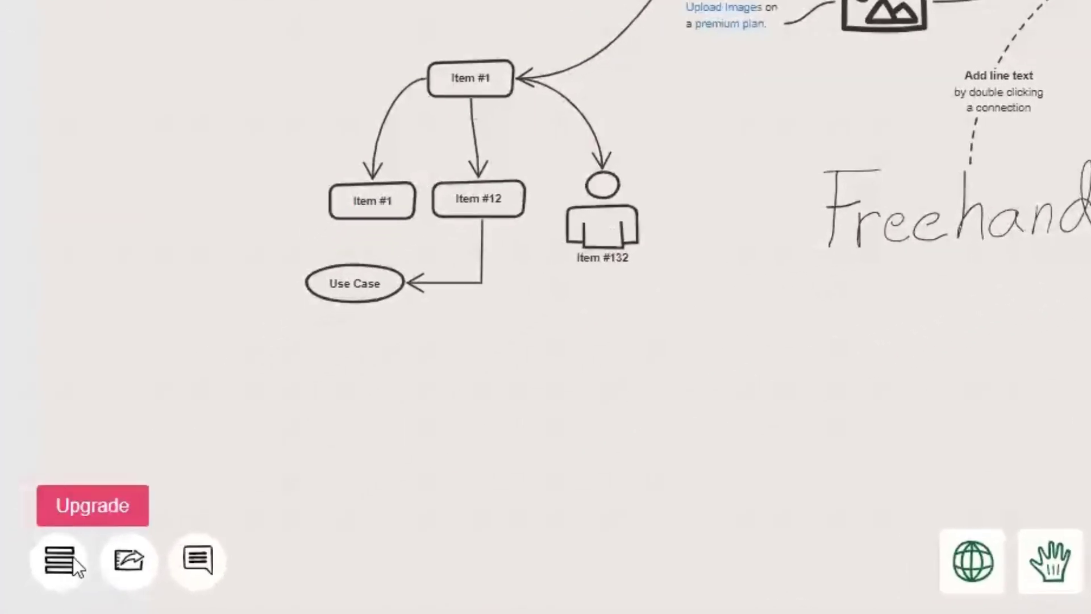
Download the welcome board as a PNG via Download, Export & Print > Download Board.
{"action": "left_click", "coordinate": [73, 560]}
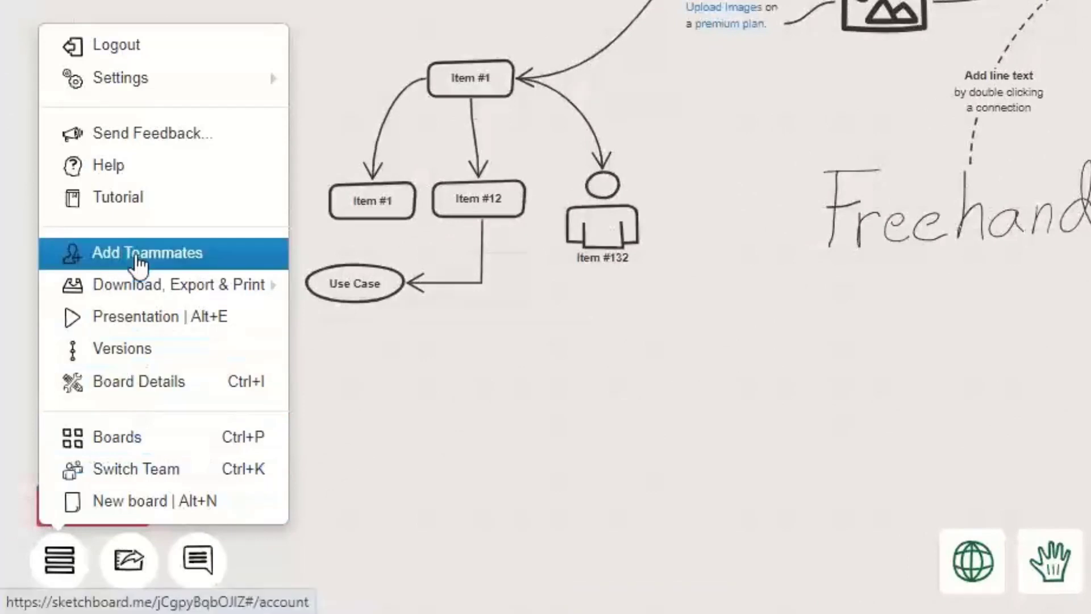
{"action": "mouse_move", "coordinate": [142, 297]}
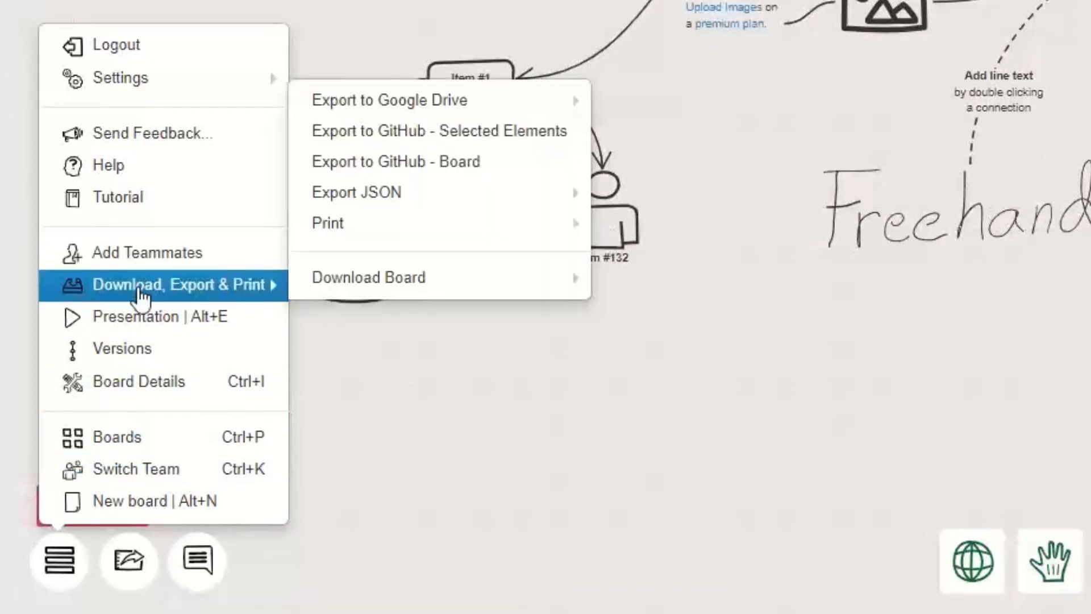
{"action": "mouse_move", "coordinate": [555, 288]}
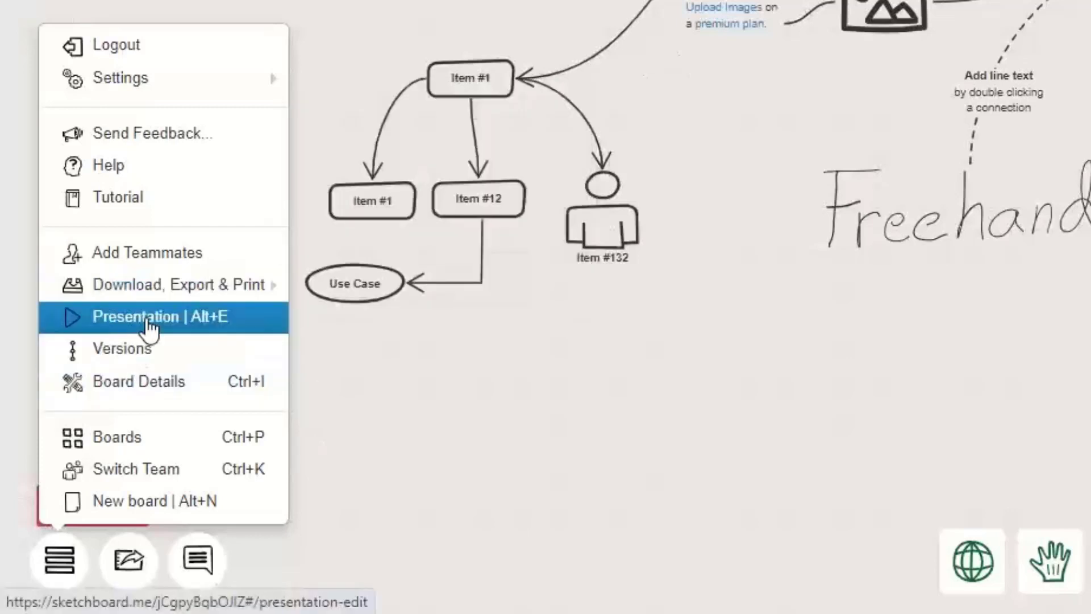
{"action": "left_click", "coordinate": [141, 293]}
{"action": "mouse_move", "coordinate": [423, 276]}
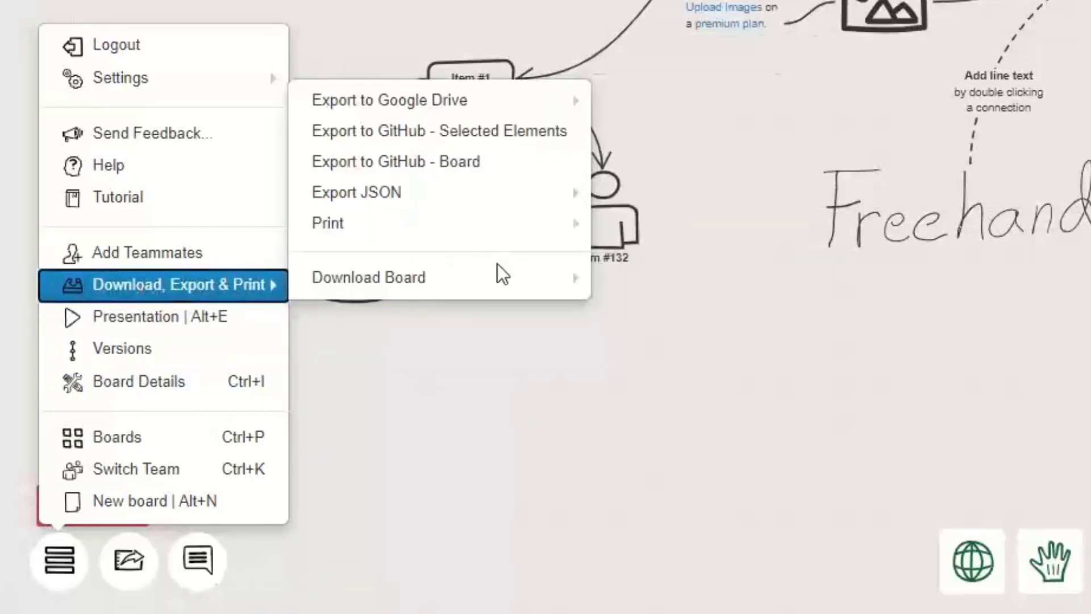
{"action": "left_click", "coordinate": [662, 222]}
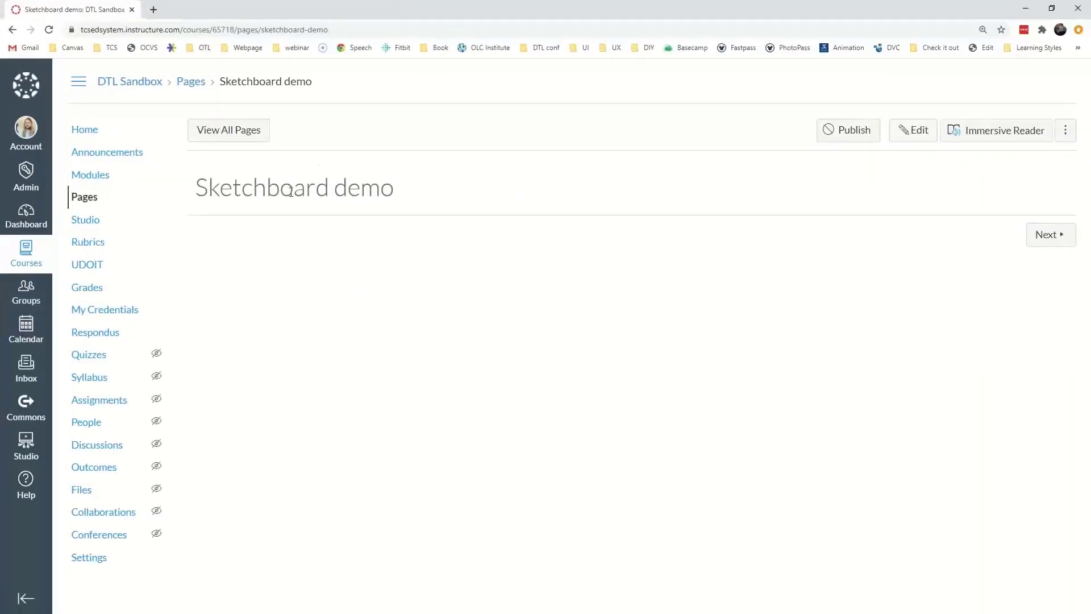
Open the Sketchboard demo page from Modules in edit mode.
{"action": "left_click", "coordinate": [163, 176]}
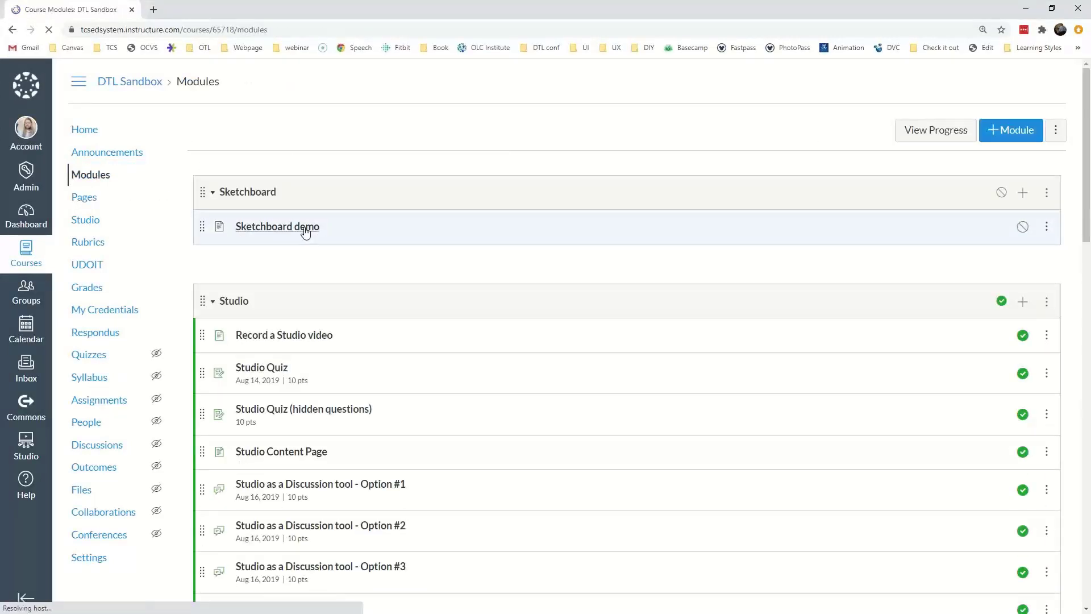
{"action": "left_click", "coordinate": [305, 227]}
{"action": "left_click", "coordinate": [926, 134]}
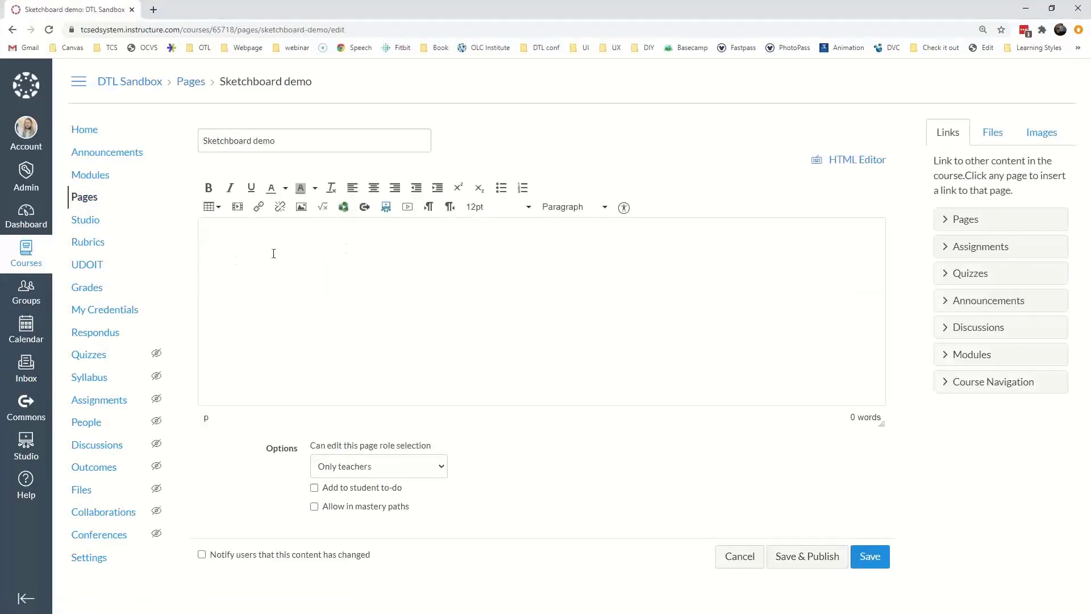
Start uploading a new image into the 'images' folder.
{"action": "left_click", "coordinate": [1041, 135]}
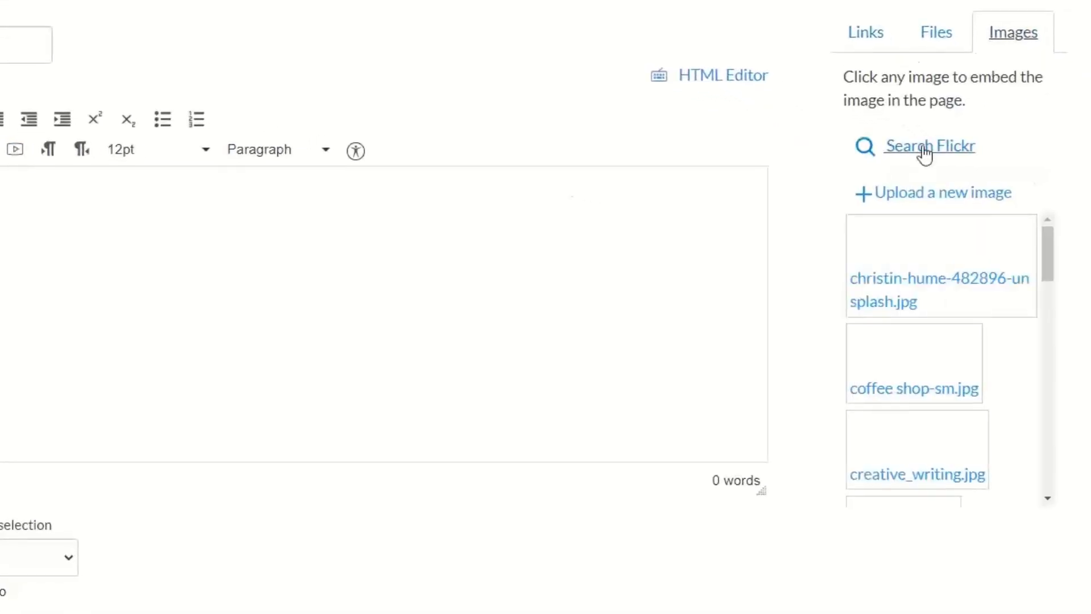
{"action": "left_click", "coordinate": [919, 194]}
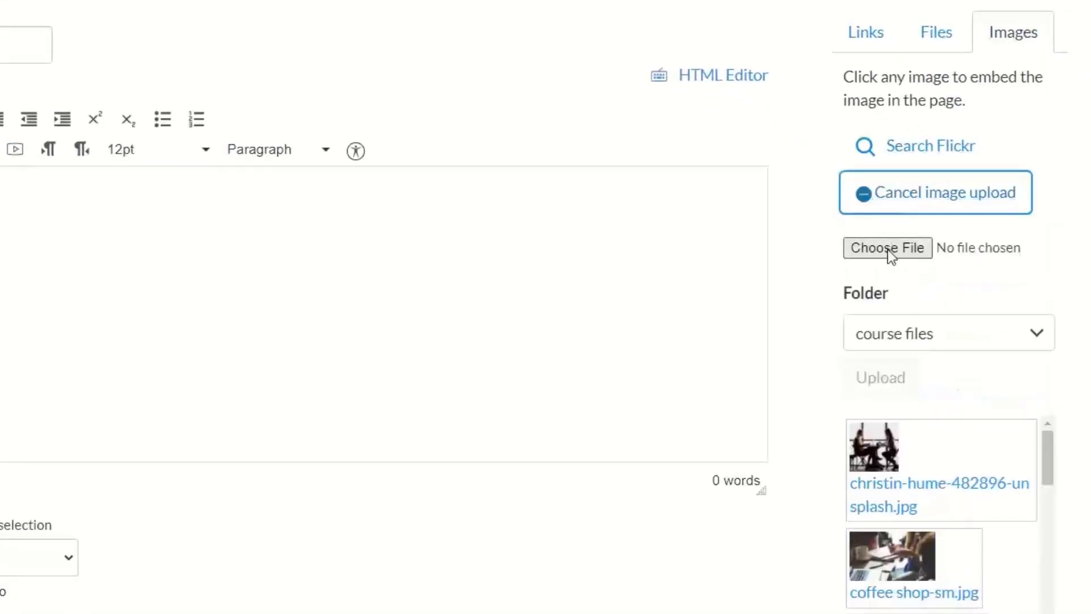
{"action": "left_click", "coordinate": [891, 331]}
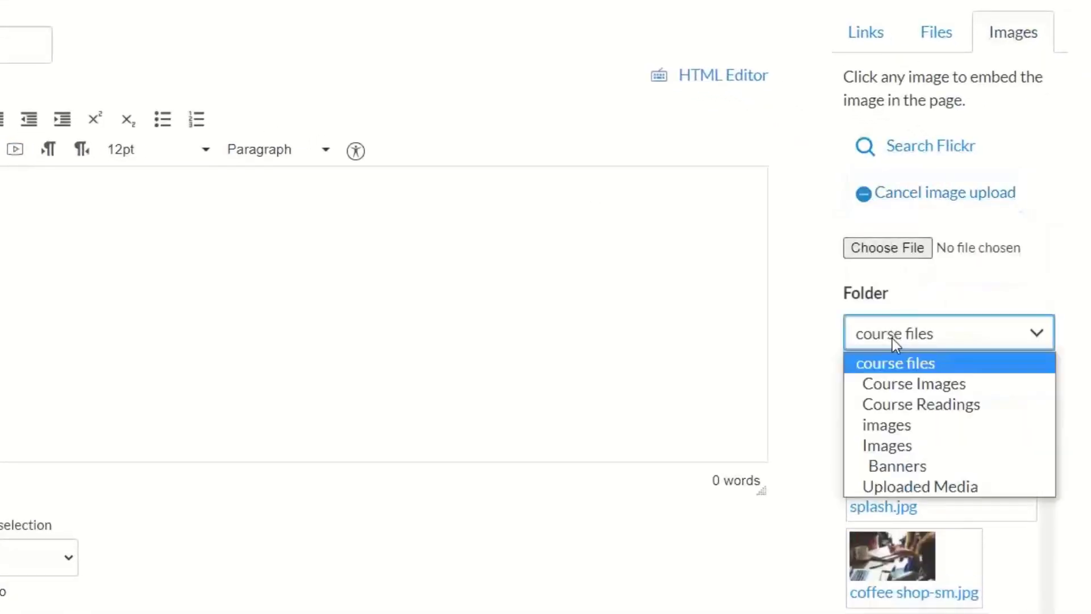
{"action": "left_click", "coordinate": [887, 425]}
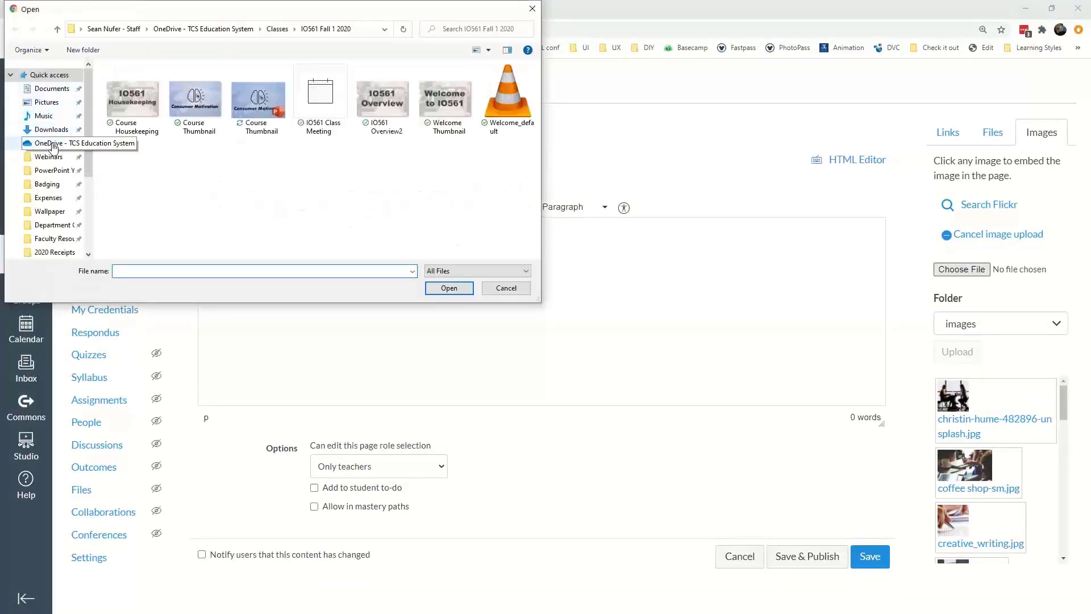
Choose jCgpyBqbOJIZ.png from Downloads and set alt text 'Mind map of [course concept]'.
{"action": "left_click", "coordinate": [52, 130]}
{"action": "double_click", "coordinate": [216, 96]}
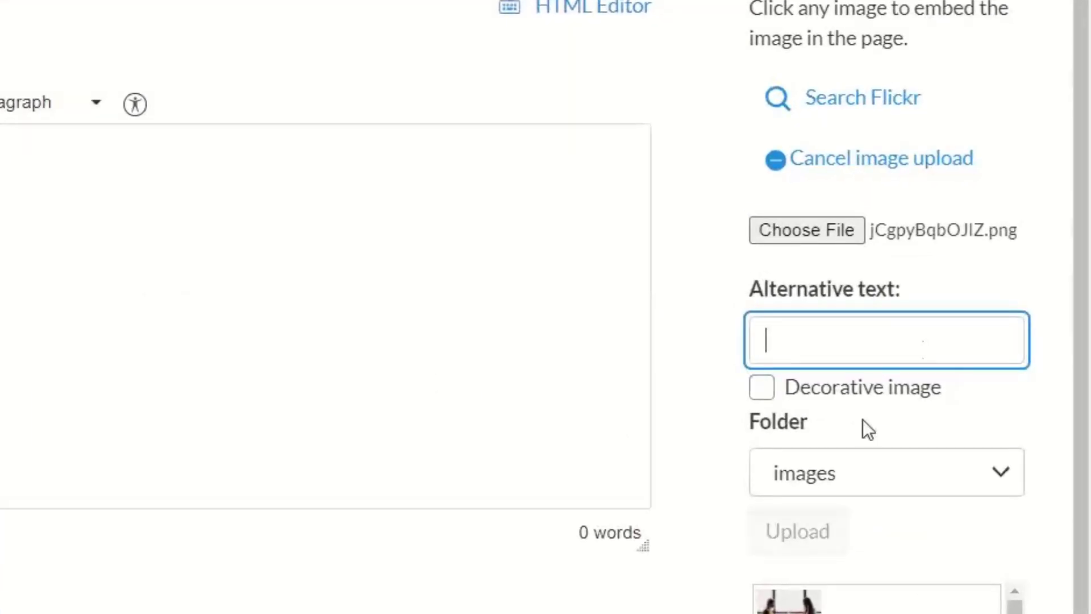
{"action": "type", "text": "M"}
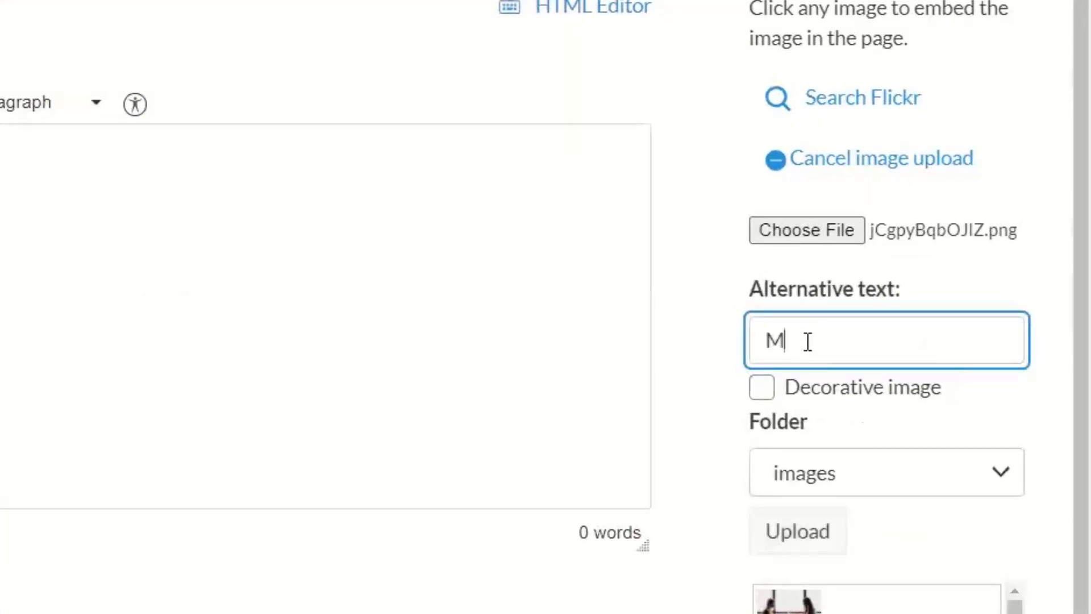
{"action": "type", "text": "ind map of "}
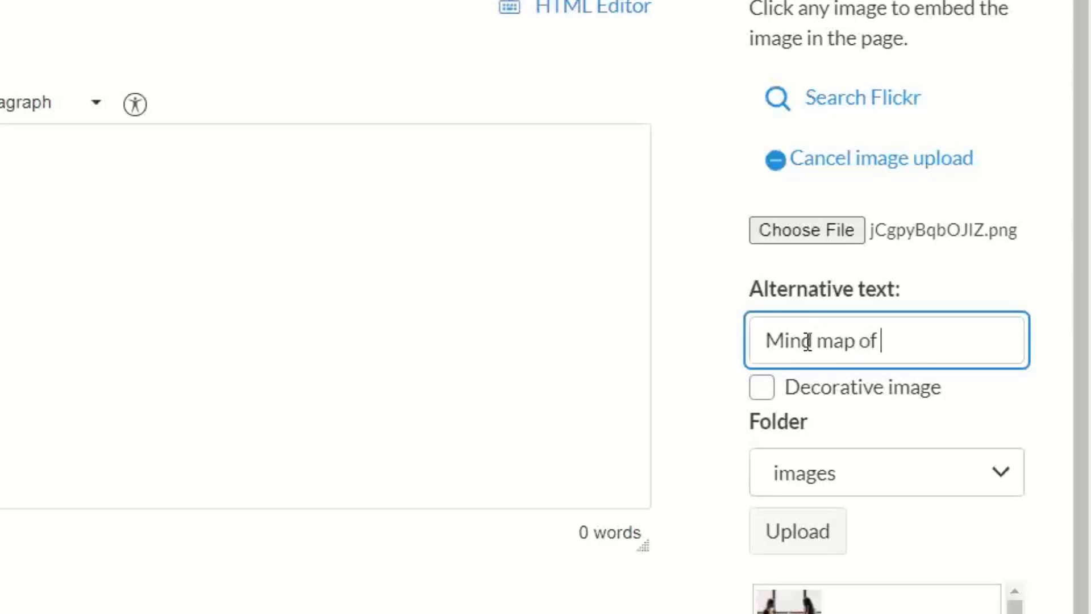
{"action": "type", "text": "[course concept]"}
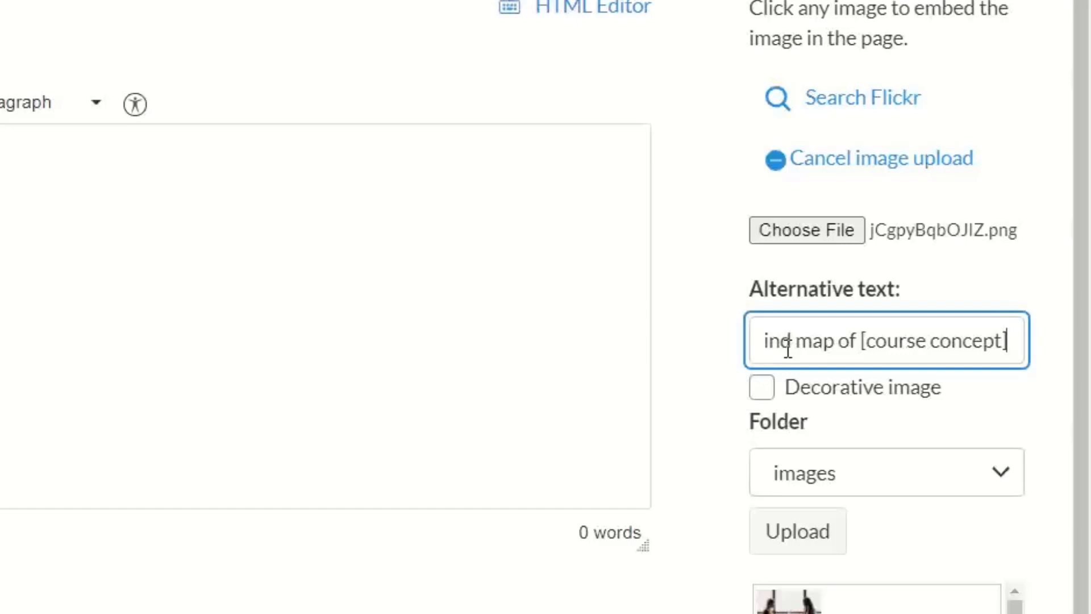
{"action": "key", "text": "Home"}
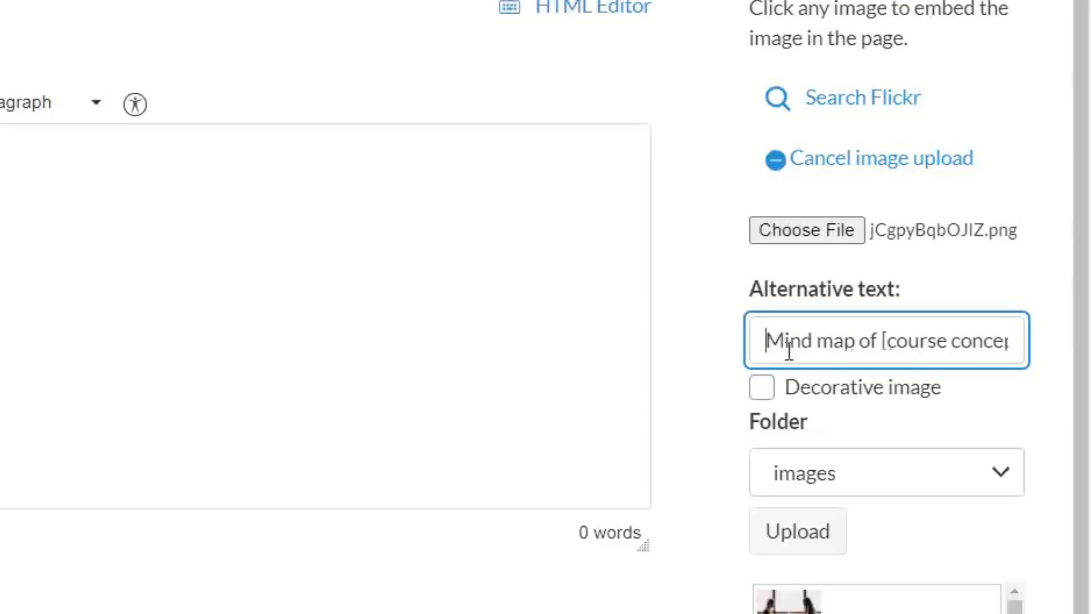
{"action": "type", "text": "Image of"}
{"action": "key", "text": "shift+Home"}
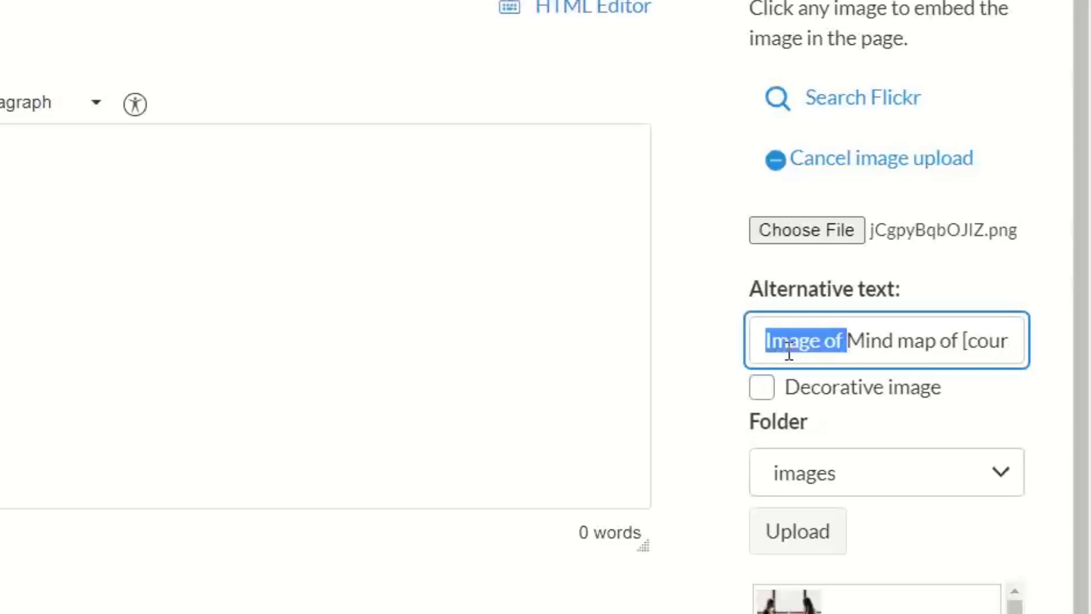
{"action": "key", "text": "BackSpace"}
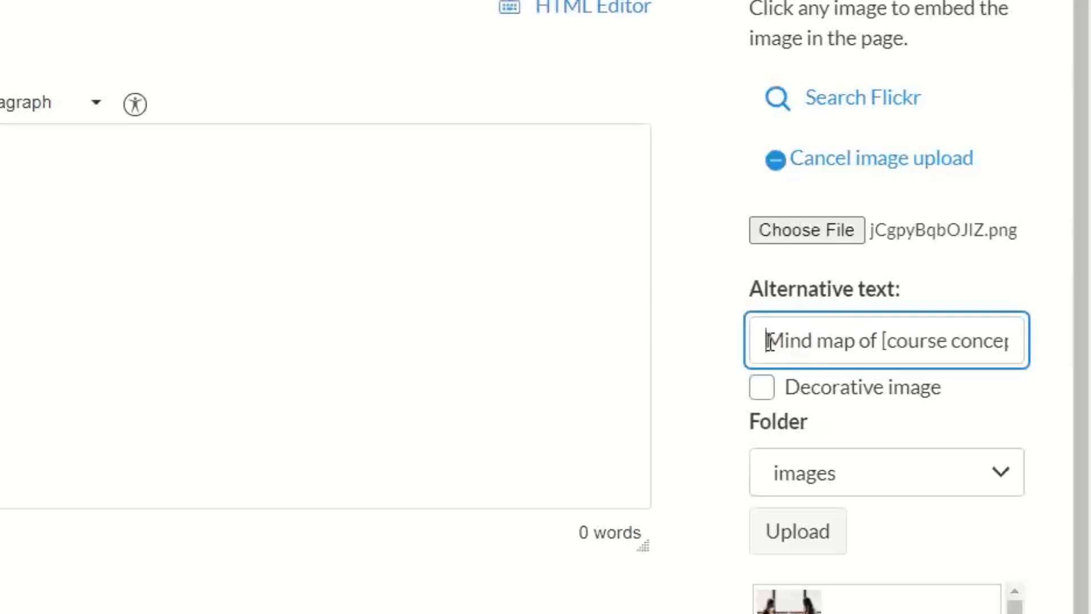
Upload the image so it is embedded in the page body.
{"action": "left_click_drag", "start_coordinate": [950, 341], "coordinate": [1030, 340]}
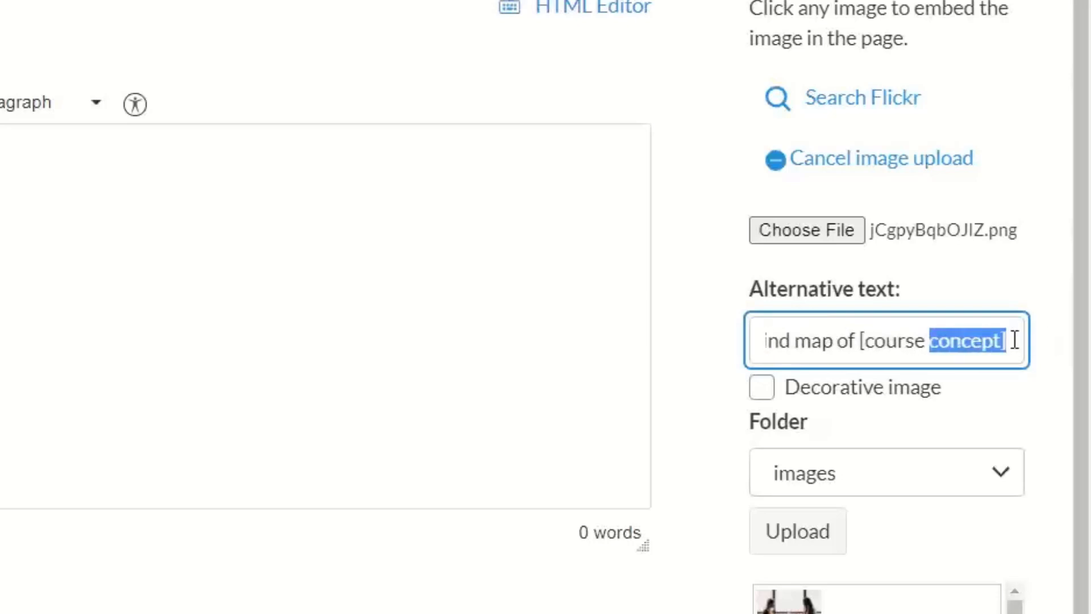
{"action": "left_click", "coordinate": [1014, 340]}
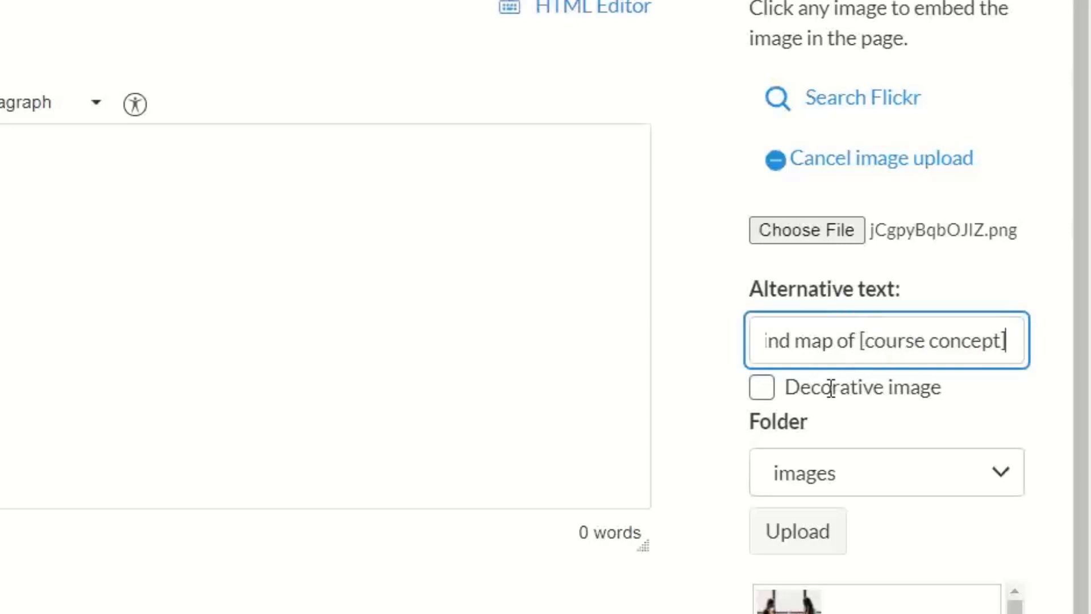
{"action": "left_click", "coordinate": [796, 534]}
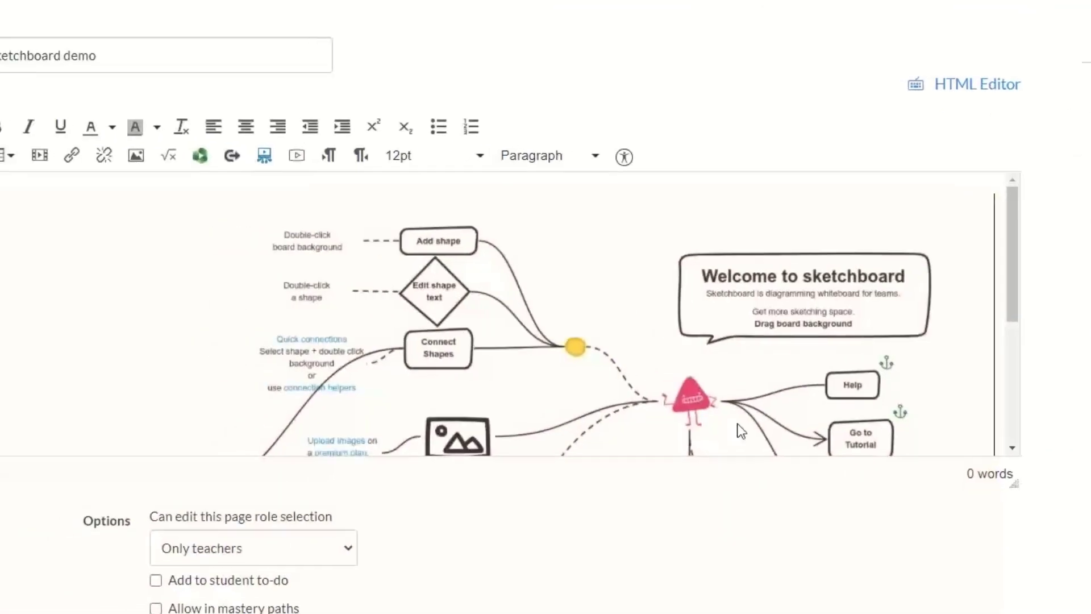
{"action": "left_click_drag", "start_coordinate": [1055, 287], "coordinate": [1055, 401]}
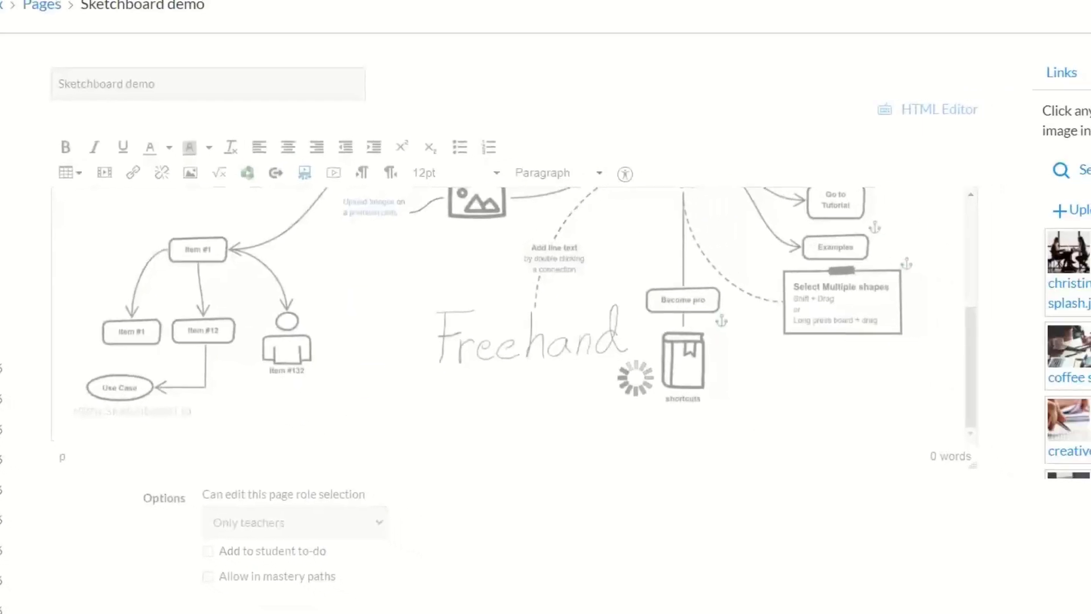